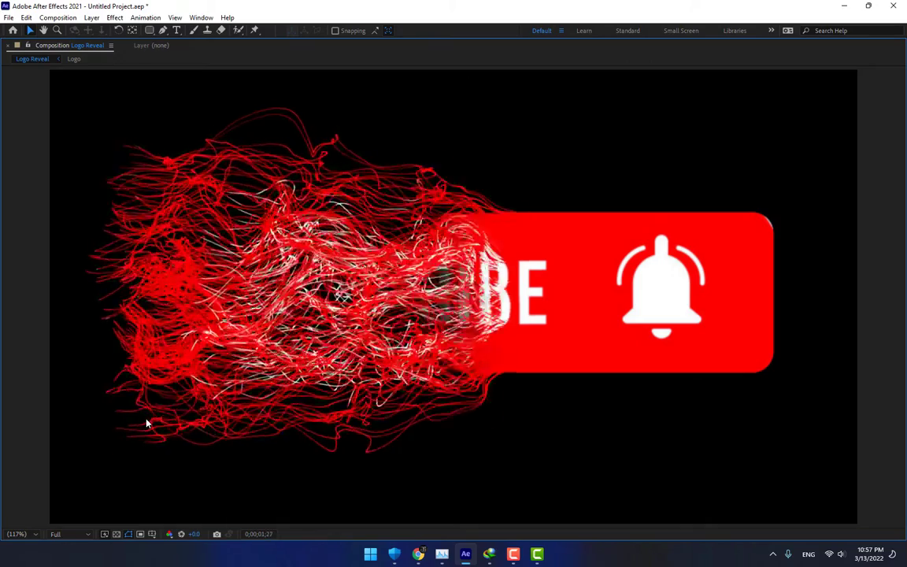
- Step frame by frame through the finished SUBSCRIBE reveal to inspect it, then replay it
{"action": "key", "text": "space"}
{"action": "key", "text": "Page_Up"}
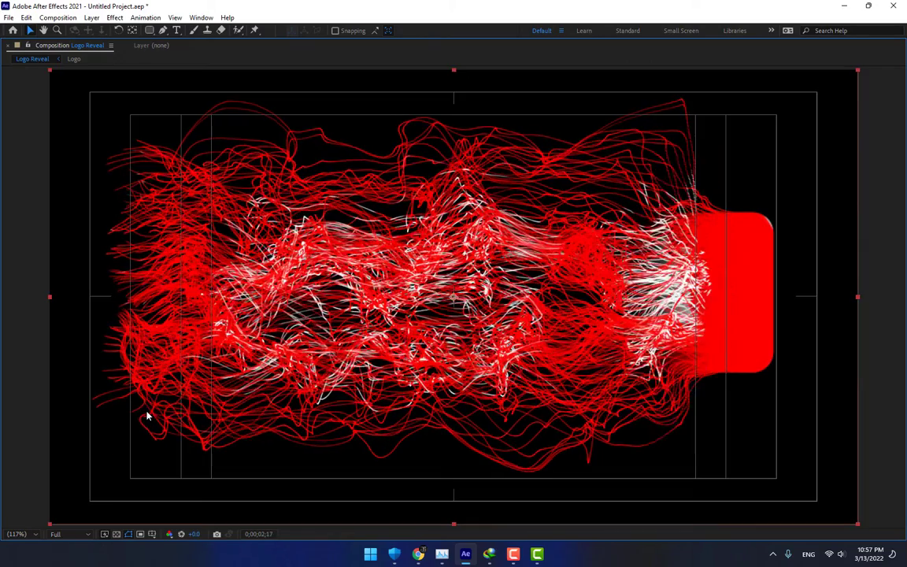
{"action": "key", "text": "Page_Up"}
{"action": "key", "text": "Page_Up"}
{"action": "key", "text": "Page_Up"}
{"action": "key", "text": "Page_Up"}
{"action": "key", "text": "Page_Up"}
{"action": "key", "text": "Page_Up"}
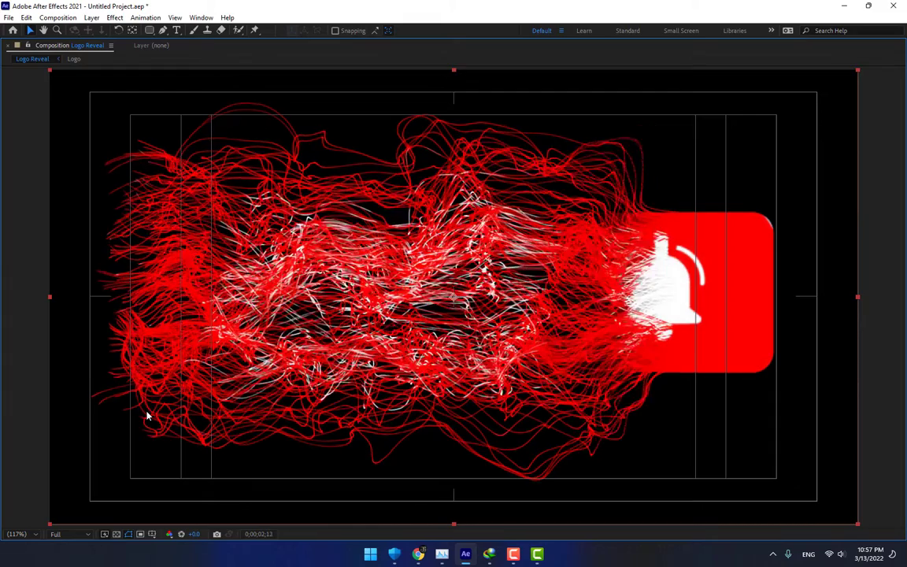
{"action": "key", "text": "Page_Up"}
{"action": "key", "text": "Page_Up"}
{"action": "key", "text": "Page_Up"}
{"action": "key", "text": "Page_Up"}
{"action": "key", "text": "Page_Up"}
{"action": "key", "text": "Page_Up"}
{"action": "key", "text": "Page_Up"}
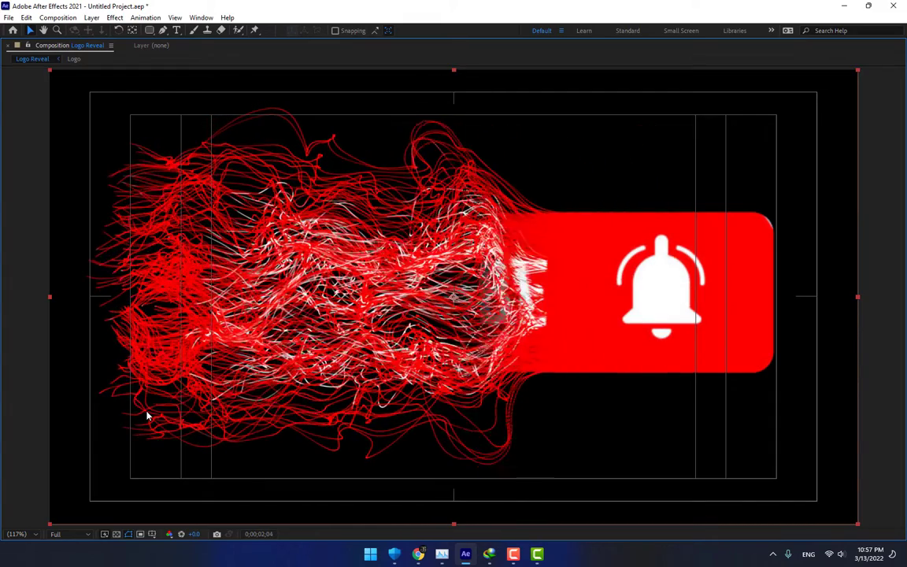
{"action": "key", "text": "Page_Down"}
{"action": "key", "text": "Page_Up"}
{"action": "key", "text": "Page_Up"}
{"action": "key", "text": "Page_Up"}
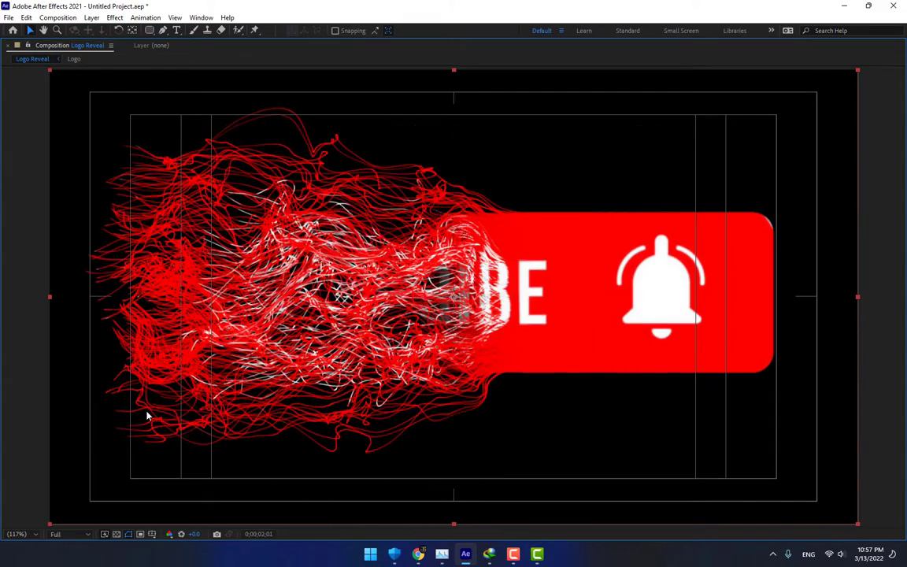
{"action": "key", "text": "space"}
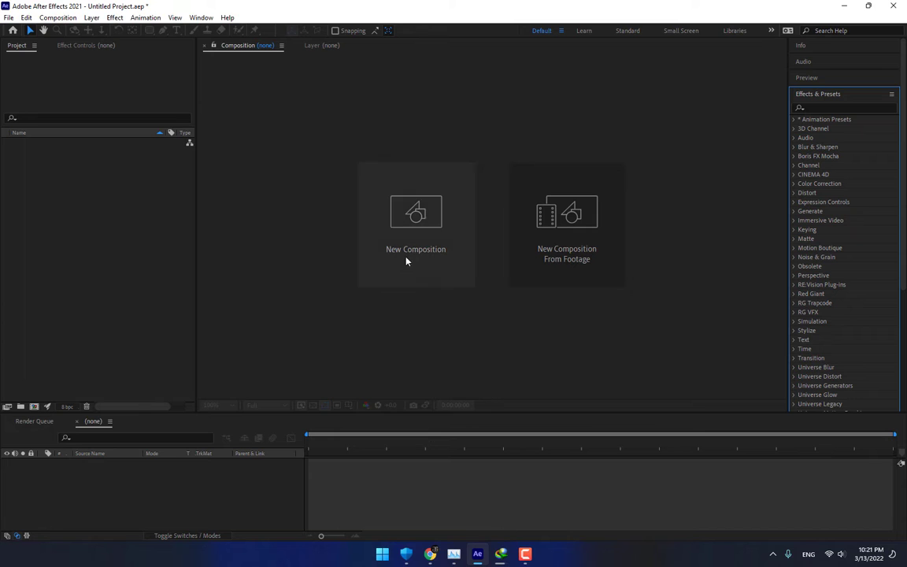
- Create a new 1280×720 composition named Logo
{"action": "left_click", "coordinate": [415, 228]}
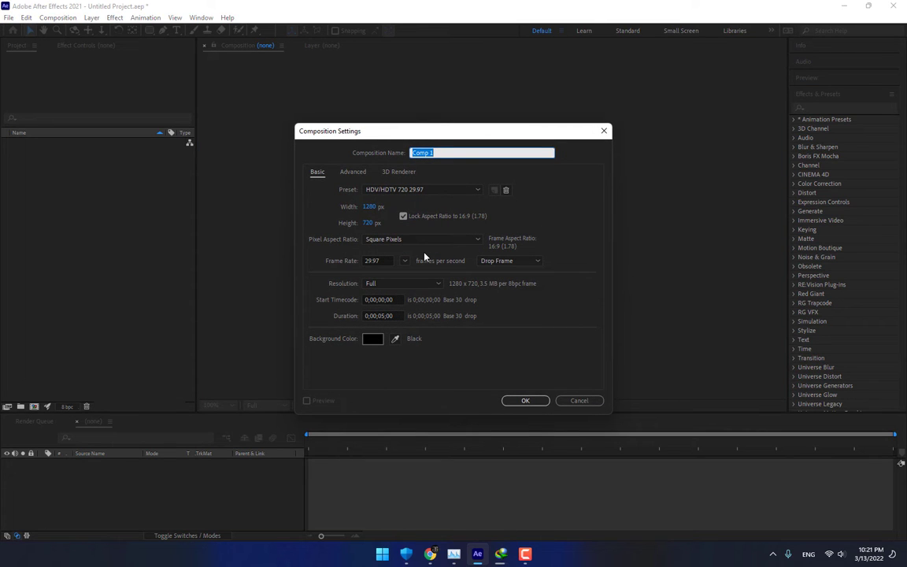
{"action": "type", "text": "Logo"}
{"action": "left_click", "coordinate": [525, 400]}
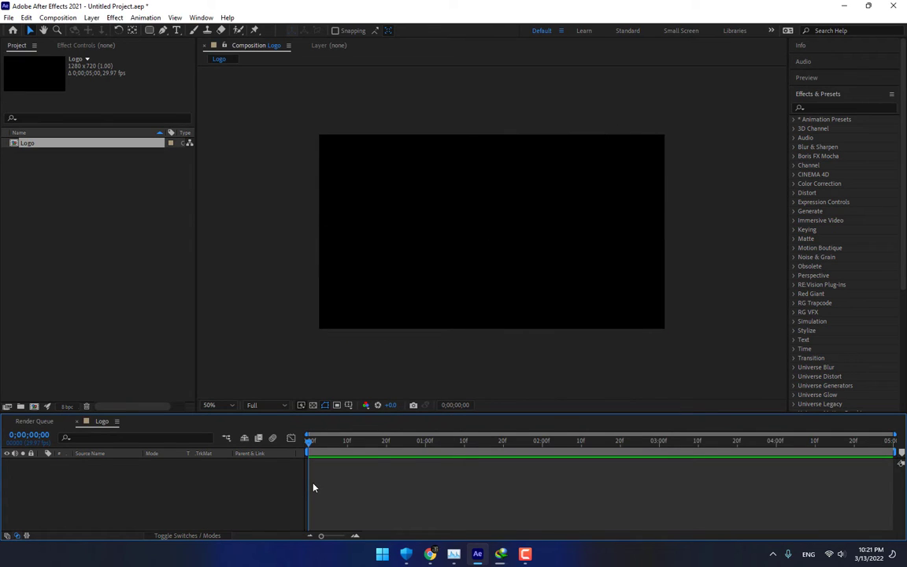
- Add two more compositions named Controller and Logo Reveal with Ctrl+N
{"action": "key", "text": "ctrl+n"}
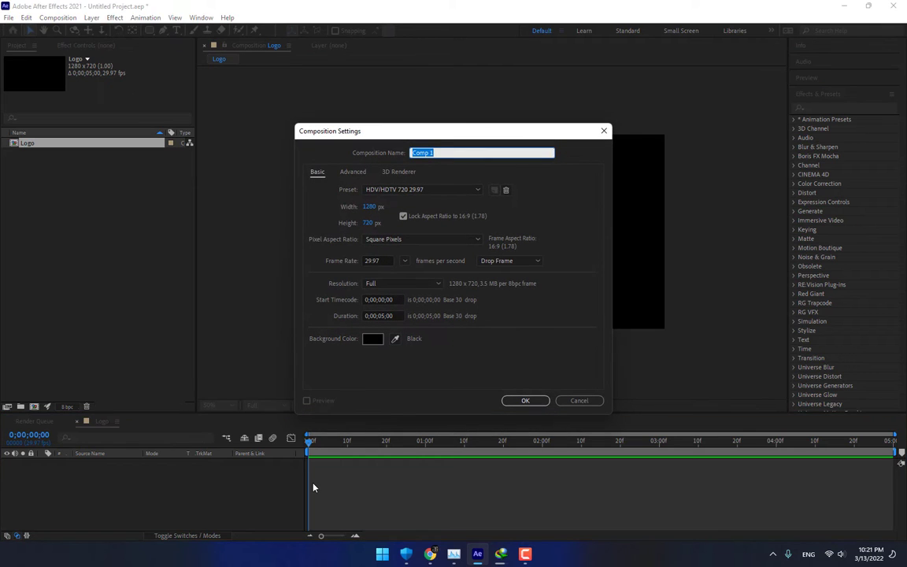
{"action": "type", "text": "Controller"}
{"action": "key", "text": "Return"}
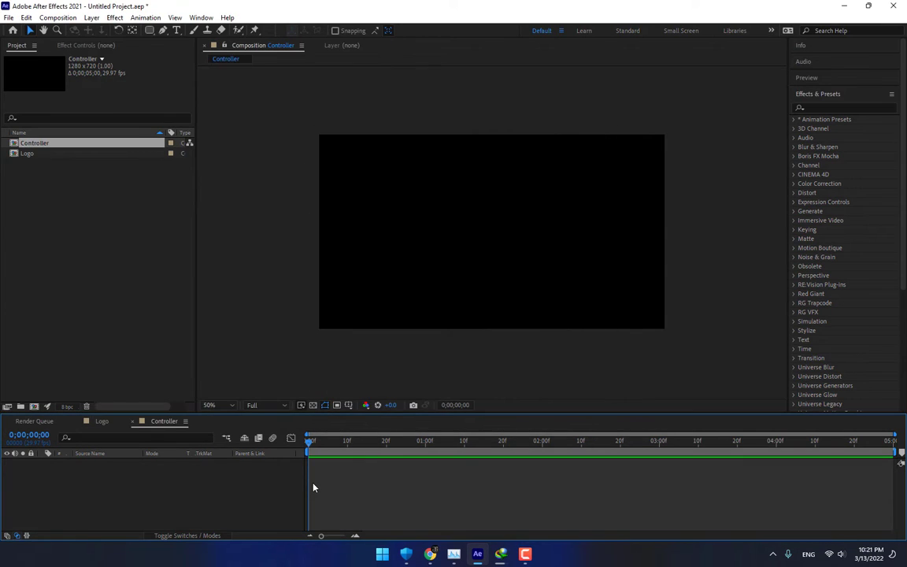
{"action": "key", "text": "ctrl+n"}
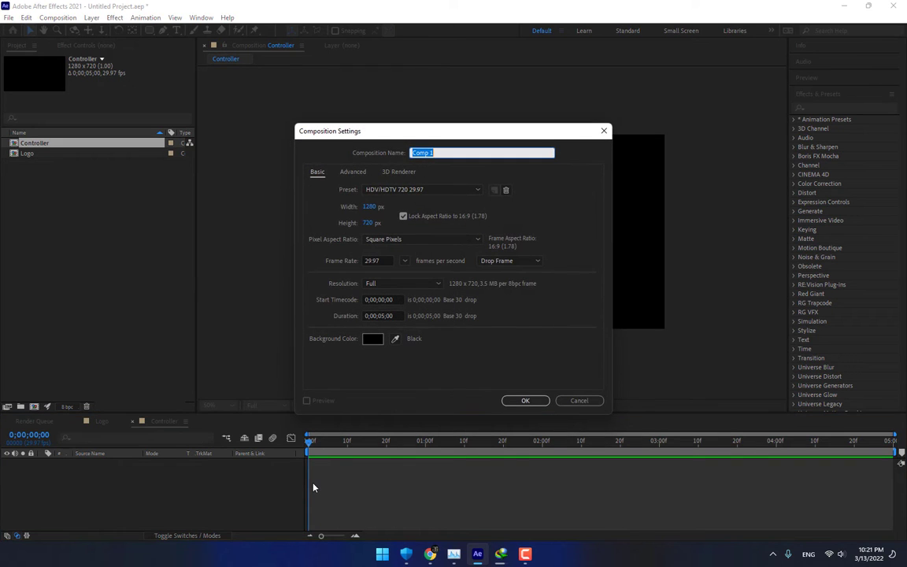
{"action": "type", "text": "Logo Reveal"}
{"action": "key", "text": "Return"}
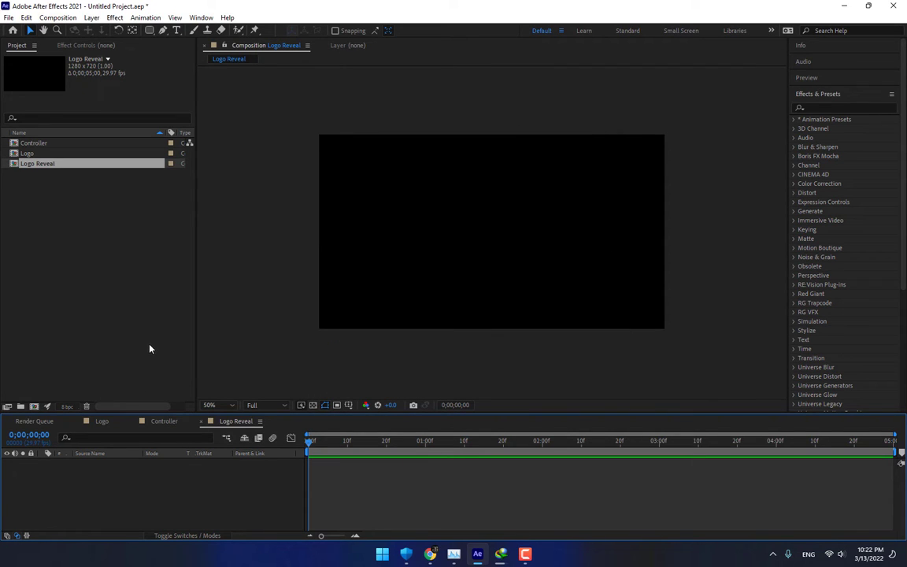
- Import the SUBSCRIBE button JPG and drop it into the Logo composition
{"action": "left_click", "coordinate": [102, 421]}
{"action": "double_click", "coordinate": [122, 289]}
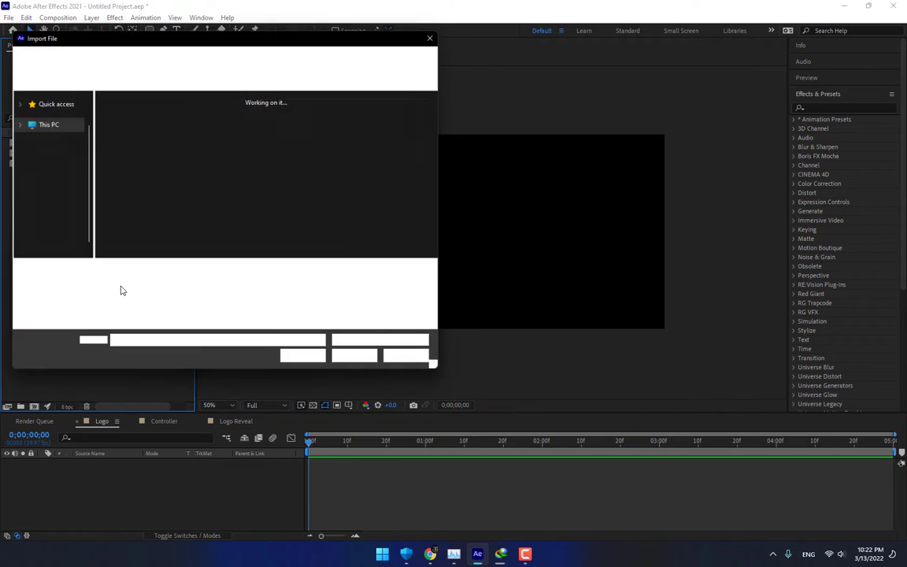
{"action": "double_click", "coordinate": [358, 145]}
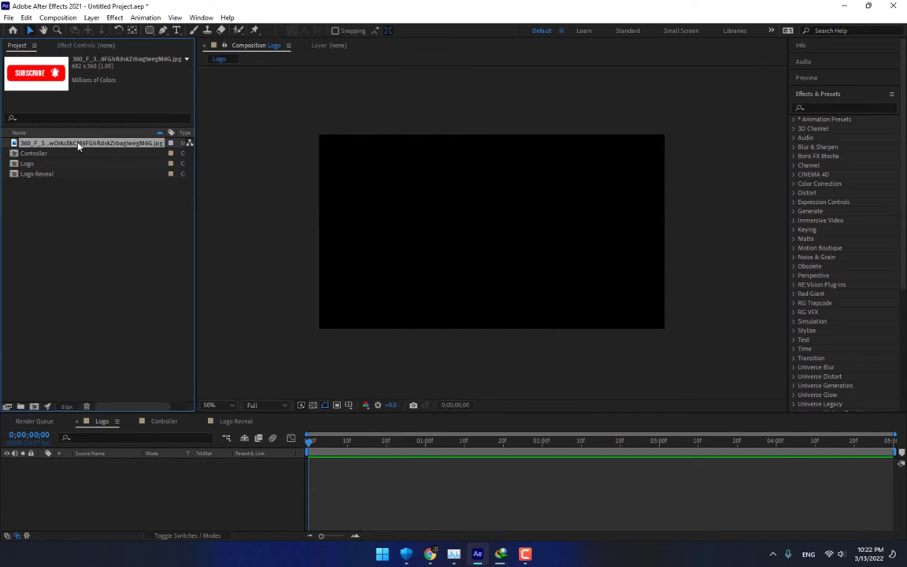
{"action": "left_click_drag", "start_coordinate": [78, 145], "coordinate": [490, 236]}
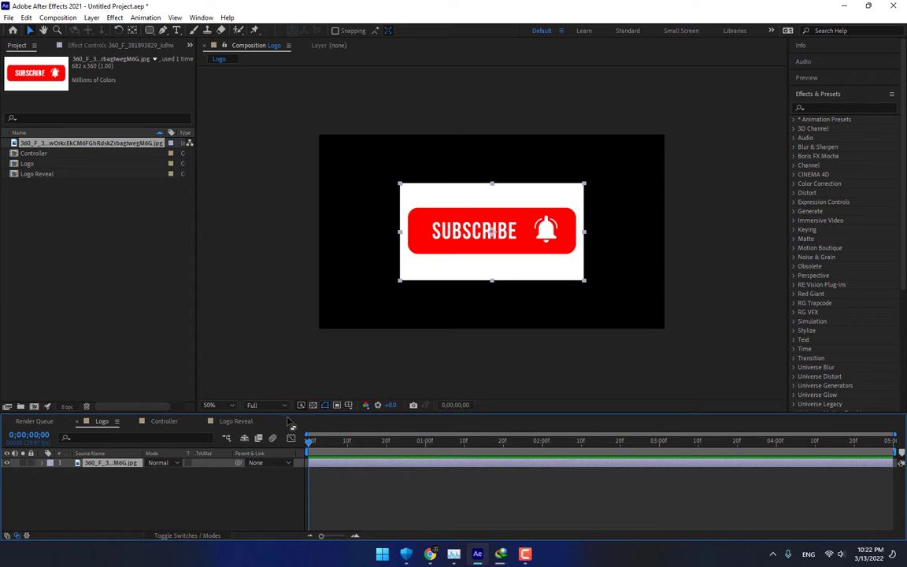
- Show the Title/Action Safe guides and set the viewer zoom to Fit
{"action": "left_click", "coordinate": [324, 405]}
{"action": "left_click", "coordinate": [374, 419]}
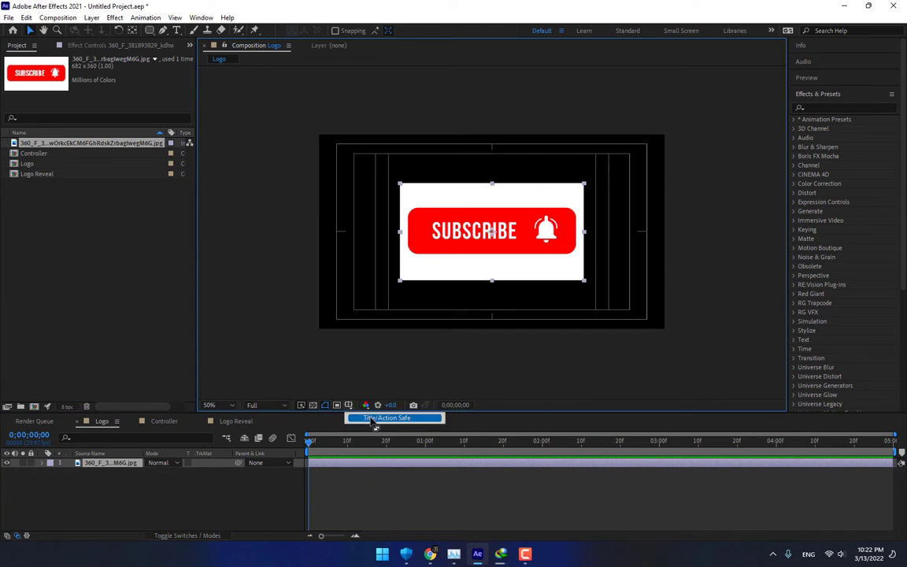
{"action": "left_click", "coordinate": [228, 405]}
{"action": "left_click", "coordinate": [235, 211]}
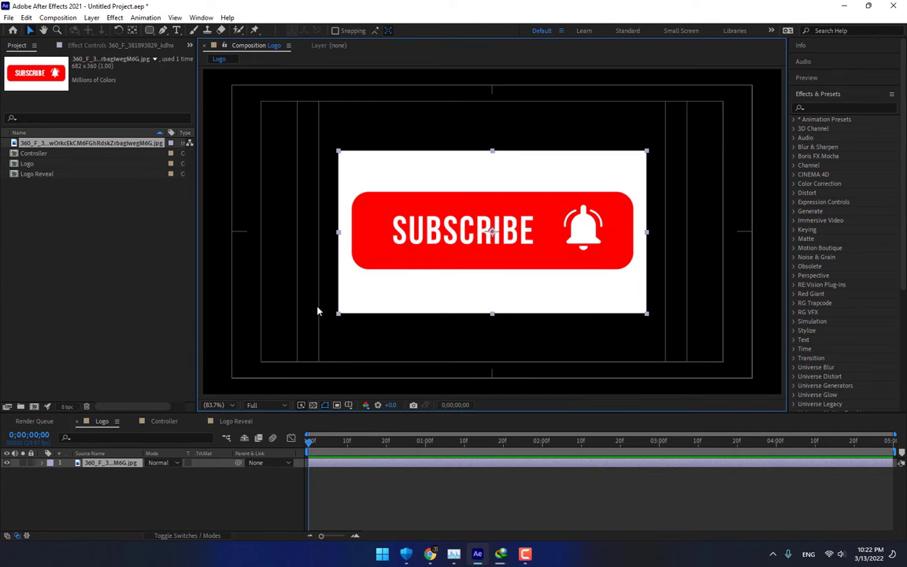
- Scale the image to 163.7% and draw a rounded-rectangle mask around the red button
{"action": "key", "text": "s"}
{"action": "left_click_drag", "start_coordinate": [165, 472], "coordinate": [225, 472]}
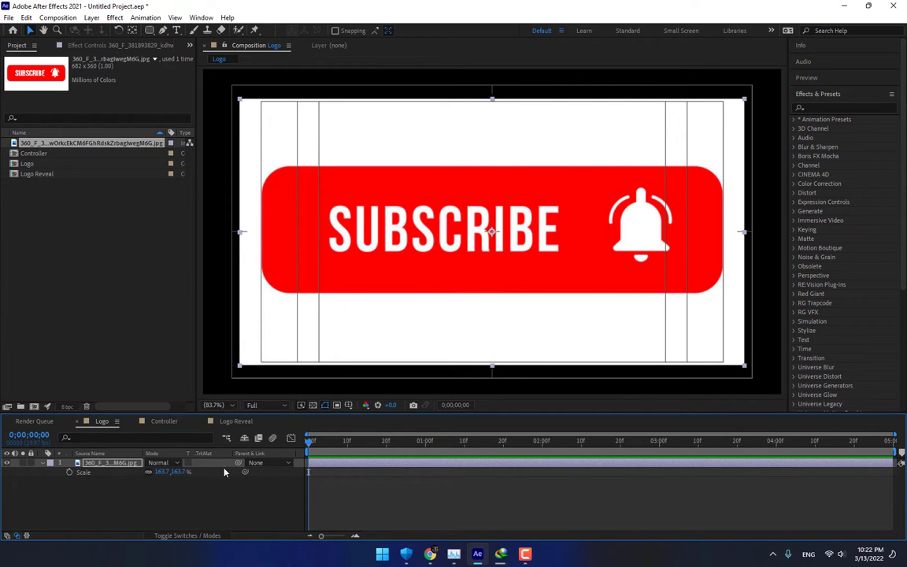
{"action": "left_click", "coordinate": [150, 31]}
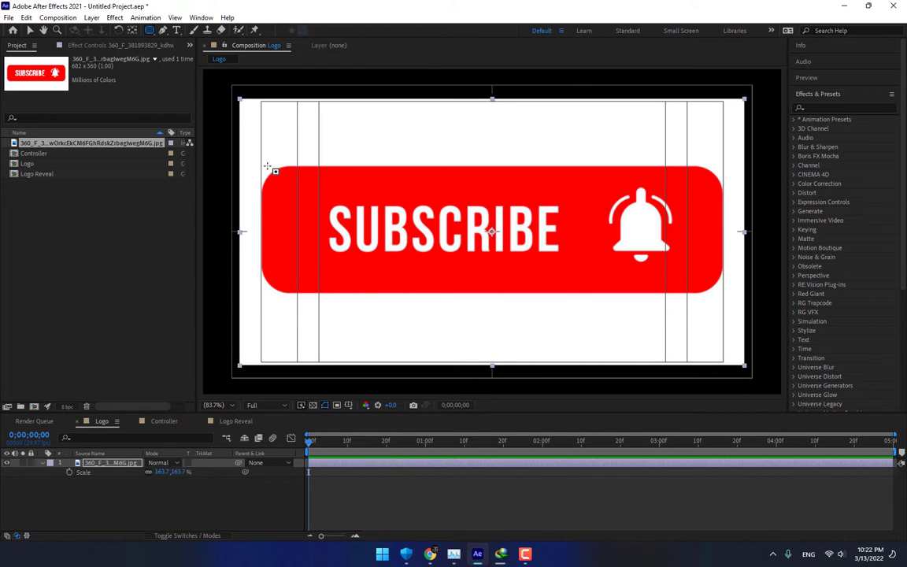
{"action": "left_click_drag", "start_coordinate": [270, 168], "coordinate": [722, 287]}
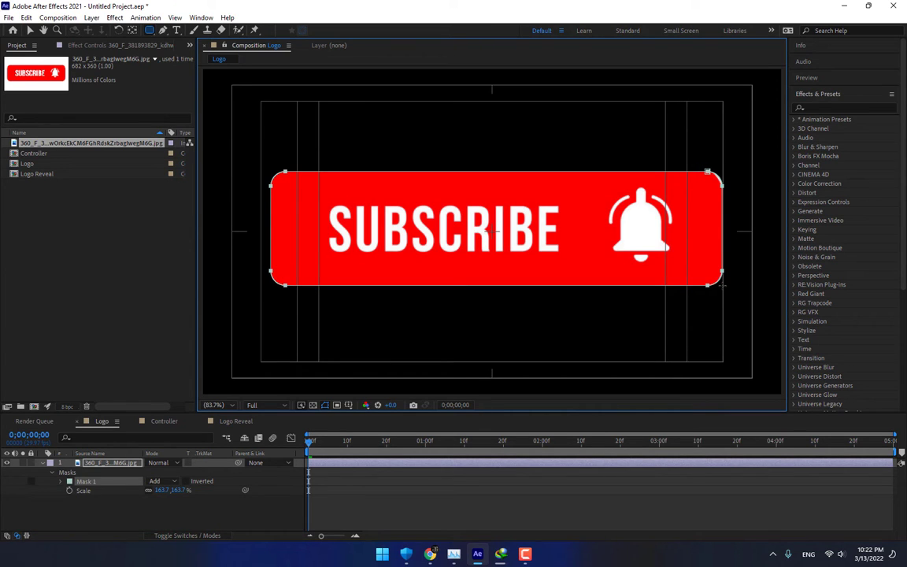
{"action": "left_click_drag", "start_coordinate": [722, 286], "coordinate": [722, 285]}
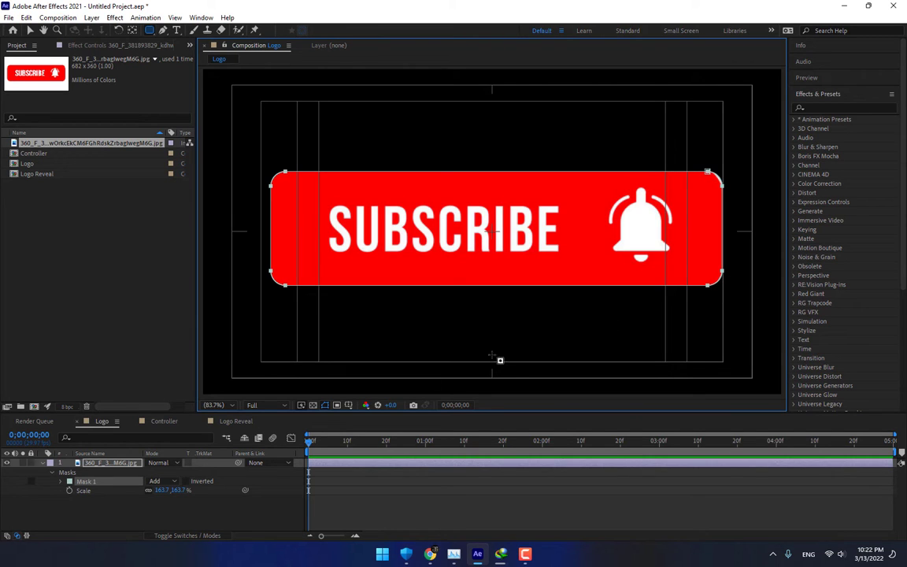
- Add the Logo composition as a layer inside Logo Reveal
{"action": "left_click", "coordinate": [237, 528]}
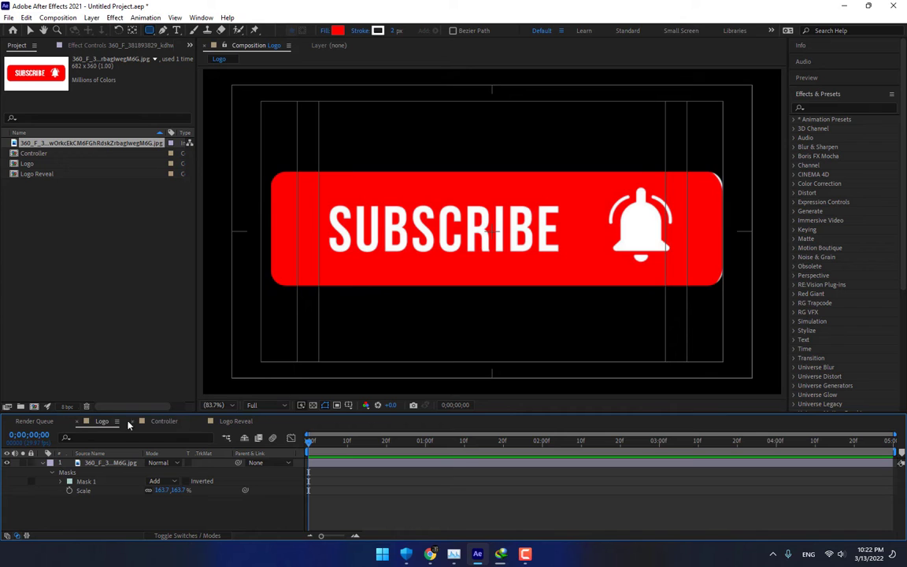
{"action": "left_click", "coordinate": [211, 420]}
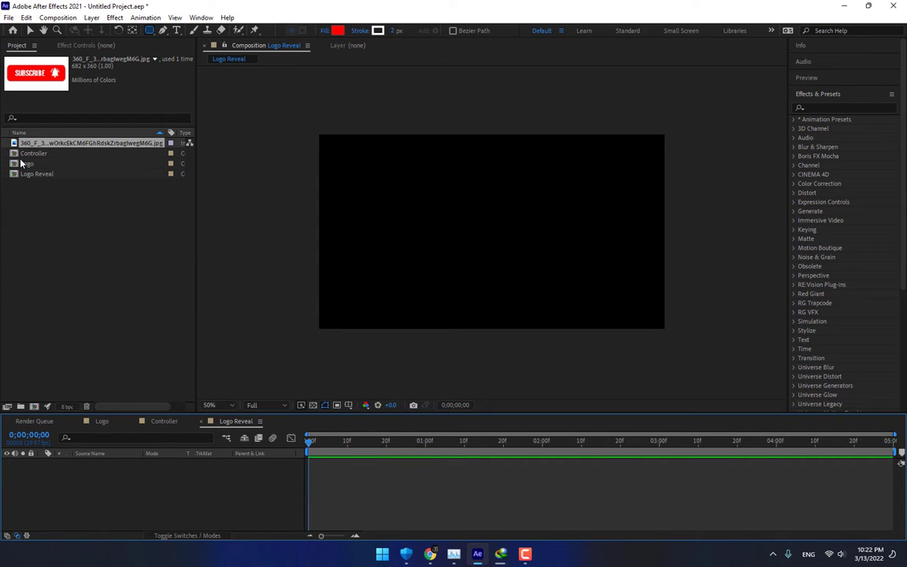
{"action": "left_click_drag", "start_coordinate": [28, 163], "coordinate": [122, 487]}
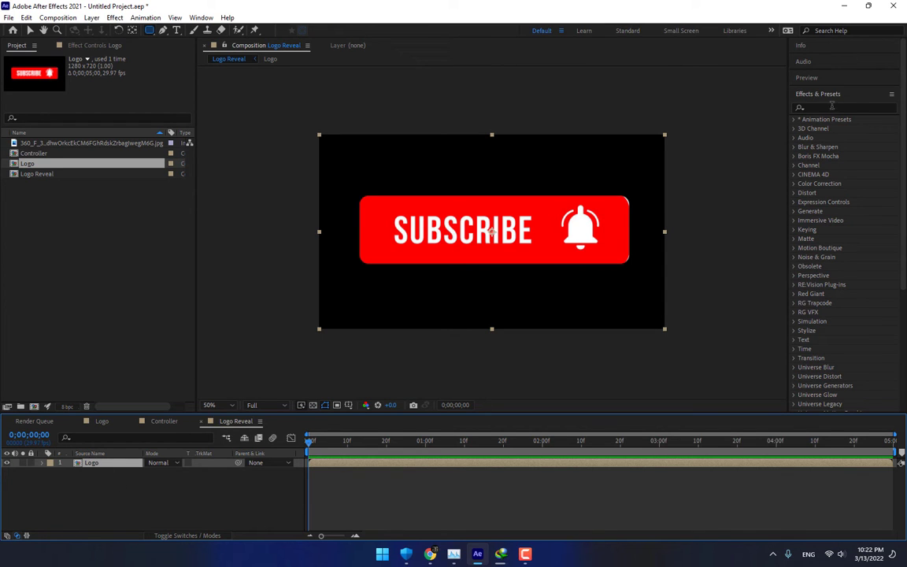
- Apply Linear Wipe to the Logo layer and turn on the title/action safe guides
{"action": "left_click", "coordinate": [837, 107]}
{"action": "type", "text": "lienar"}
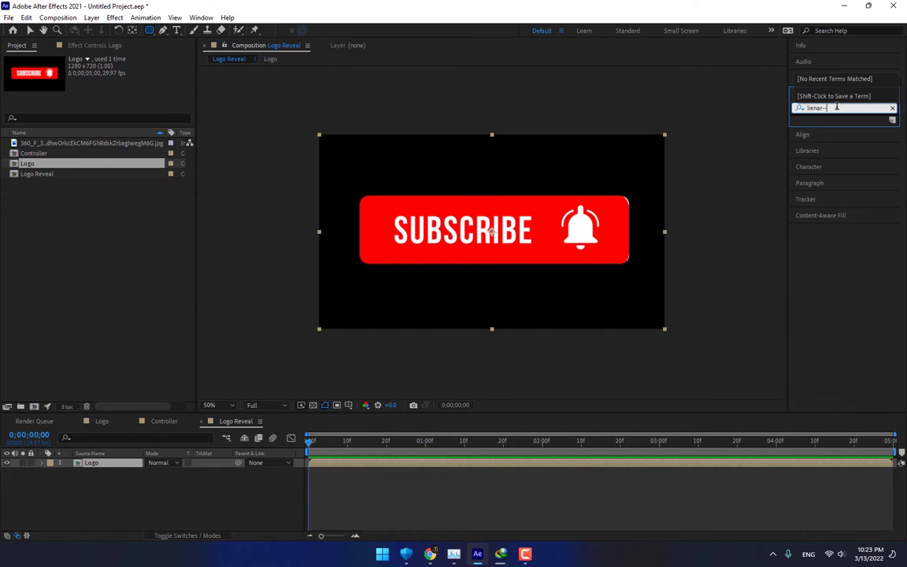
{"action": "key", "text": "BackSpace"}
{"action": "key", "text": "BackSpace"}
{"action": "key", "text": "BackSpace"}
{"action": "type", "text": "near"}
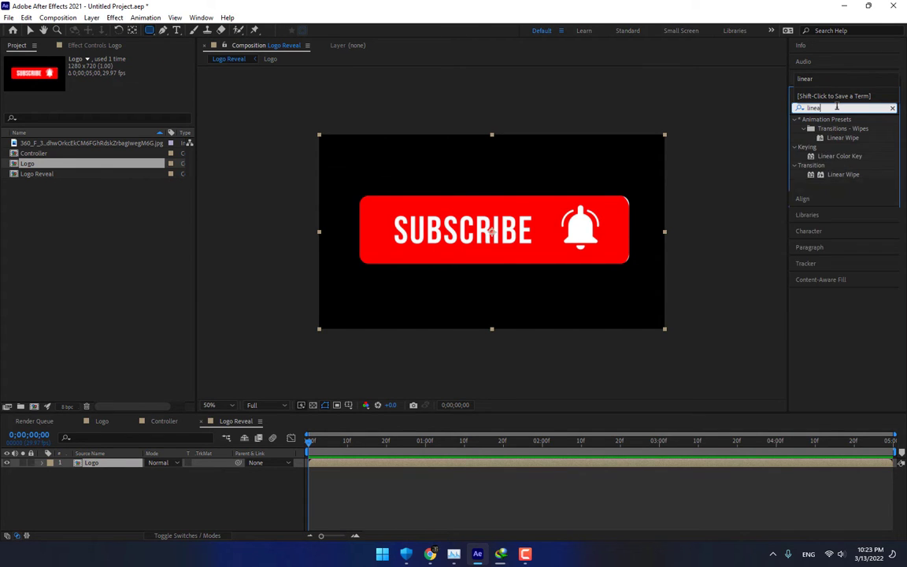
{"action": "double_click", "coordinate": [843, 174]}
{"action": "left_click", "coordinate": [349, 405]}
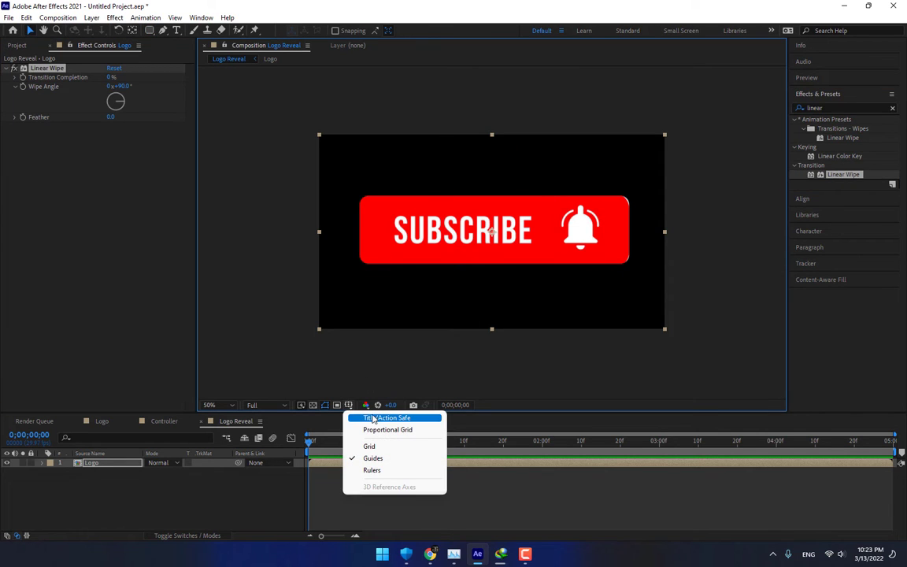
{"action": "left_click", "coordinate": [373, 419]}
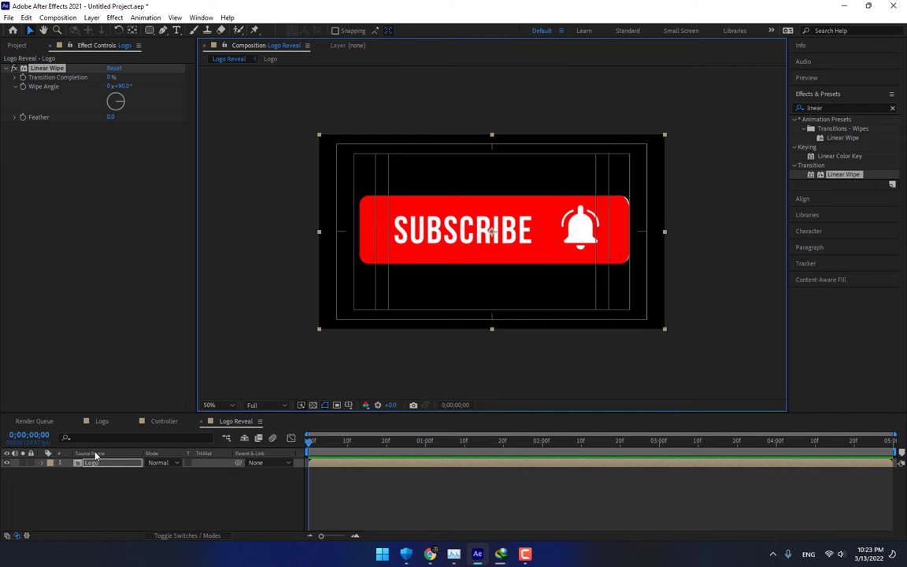
- In the Logo comp, select Mask 1's left-edge points and nudge them left
{"action": "left_click", "coordinate": [104, 423]}
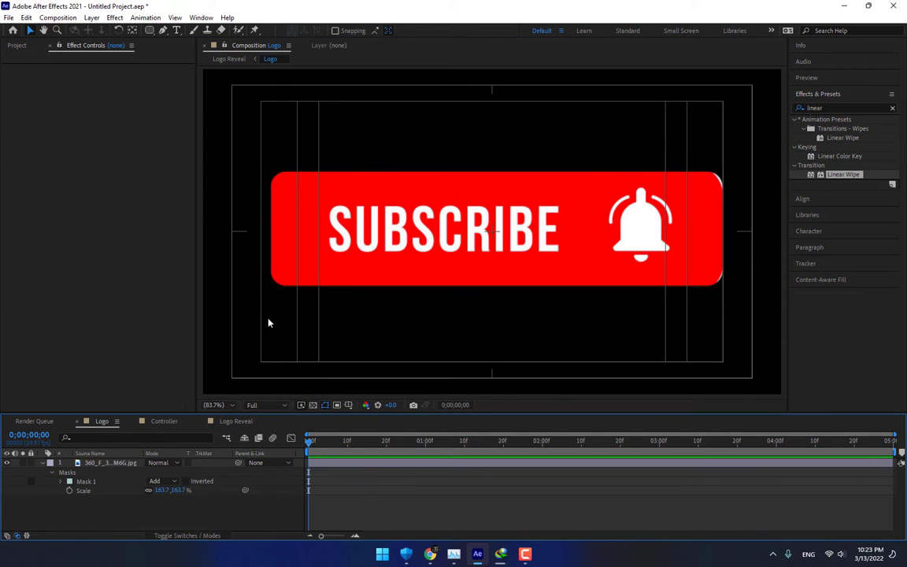
{"action": "left_click", "coordinate": [296, 277]}
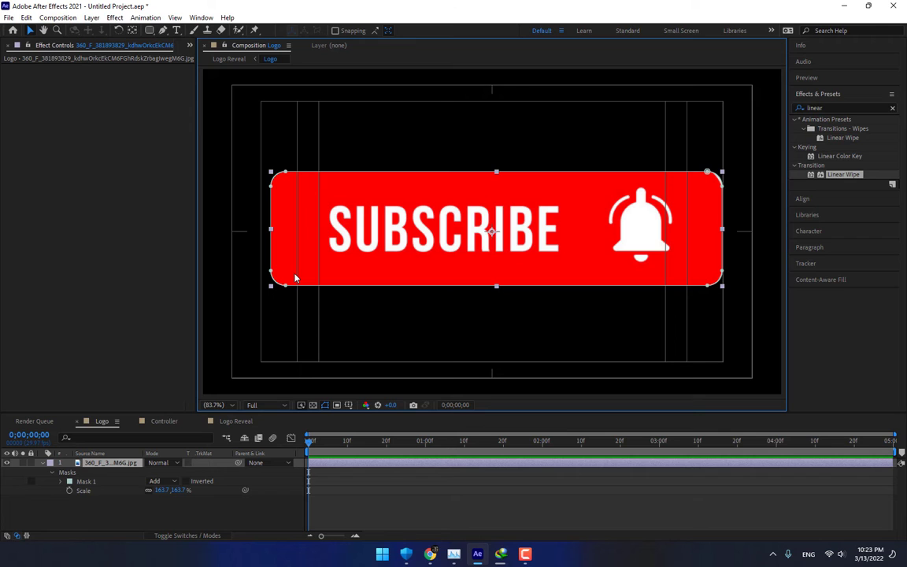
{"action": "left_click", "coordinate": [259, 172]}
{"action": "left_click_drag", "start_coordinate": [239, 138], "coordinate": [330, 338]}
{"action": "key", "text": "Left"}
{"action": "key", "text": "Left"}
{"action": "key", "text": "Left"}
{"action": "key", "text": "Left"}
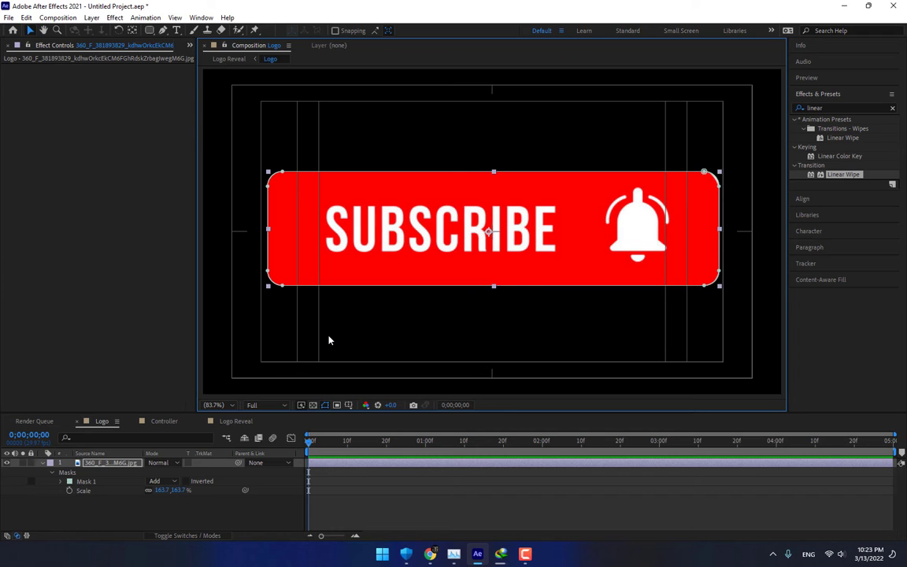
- Fine-tune Mask 1's left edge with small left and right arrow-key nudges
{"action": "left_click", "coordinate": [293, 170]}
{"action": "left_click", "coordinate": [280, 176]}
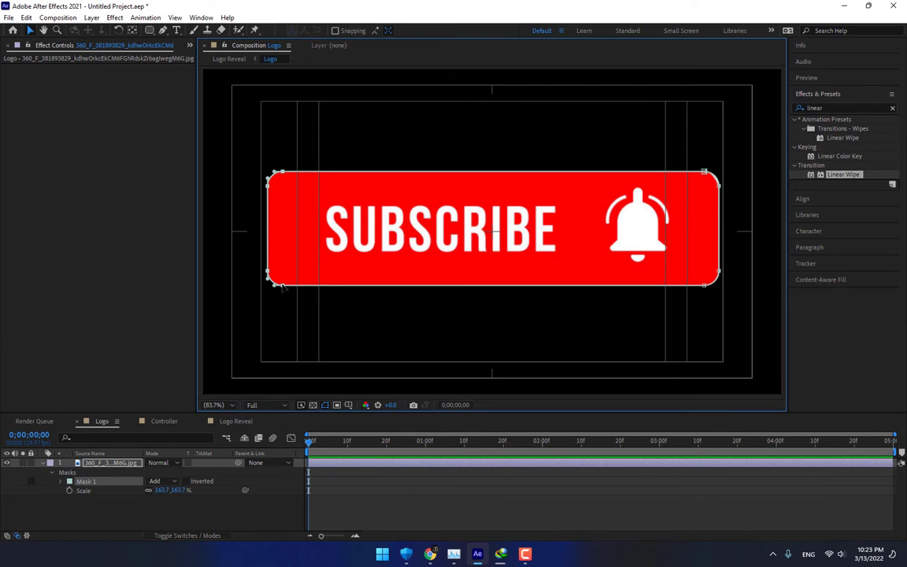
{"action": "key", "text": "Left"}
{"action": "key", "text": "Left"}
{"action": "key", "text": "Left"}
{"action": "key", "text": "Left"}
{"action": "key", "text": "Left"}
{"action": "key", "text": "Left"}
{"action": "key", "text": "Left"}
{"action": "key", "text": "Left"}
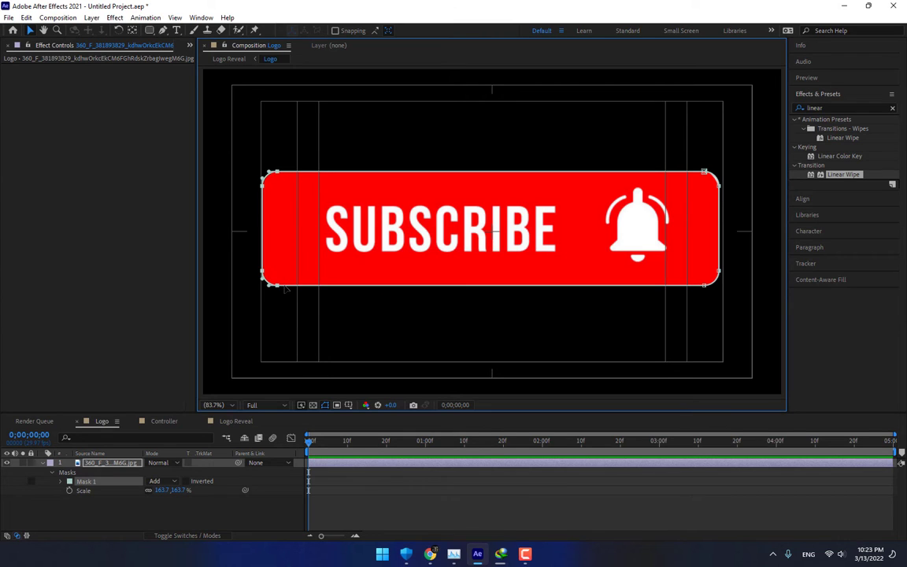
{"action": "key", "text": "Left"}
{"action": "key", "text": "Left"}
{"action": "key", "text": "Left"}
{"action": "key", "text": "Left"}
{"action": "key", "text": "Left"}
{"action": "key", "text": "Left"}
{"action": "key", "text": "Right"}
{"action": "key", "text": "Right"}
{"action": "key", "text": "Right"}
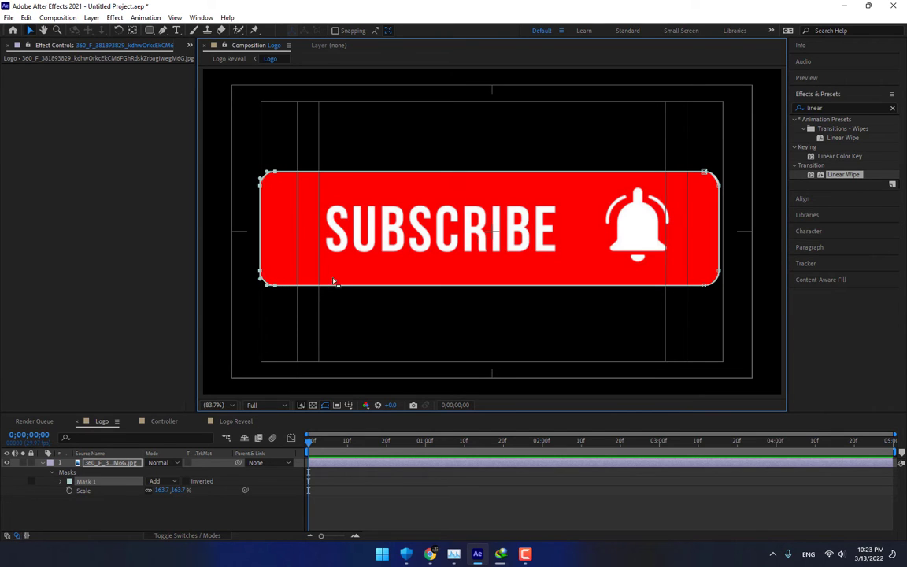
- Select the mask's top-right corner, deselect everything and return to Logo Reveal
{"action": "left_click", "coordinate": [705, 173]}
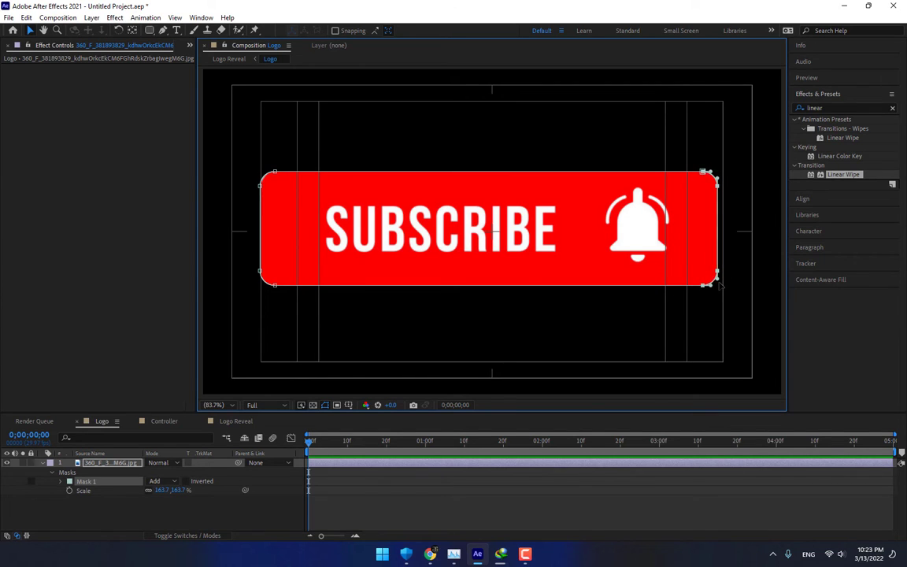
{"action": "left_click", "coordinate": [638, 238]}
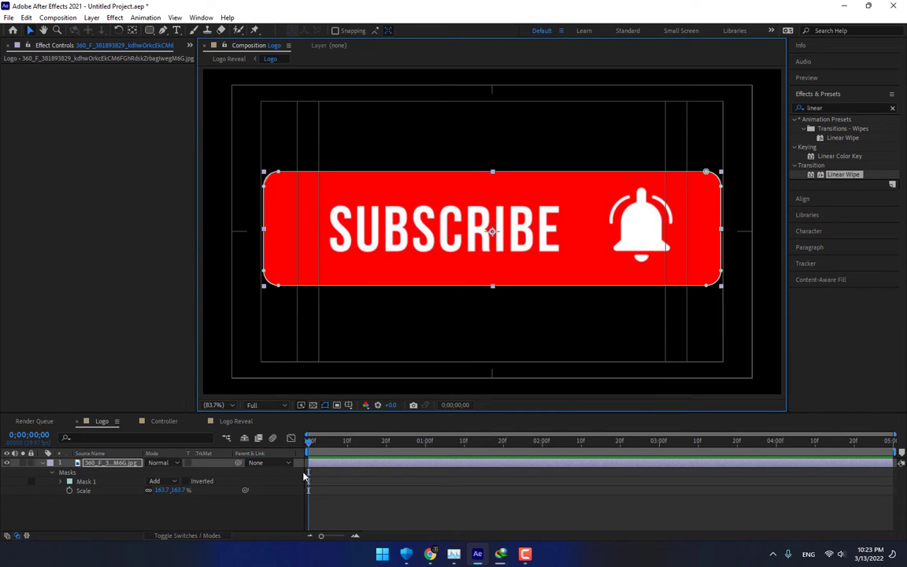
{"action": "left_click", "coordinate": [252, 478]}
{"action": "left_click", "coordinate": [236, 420]}
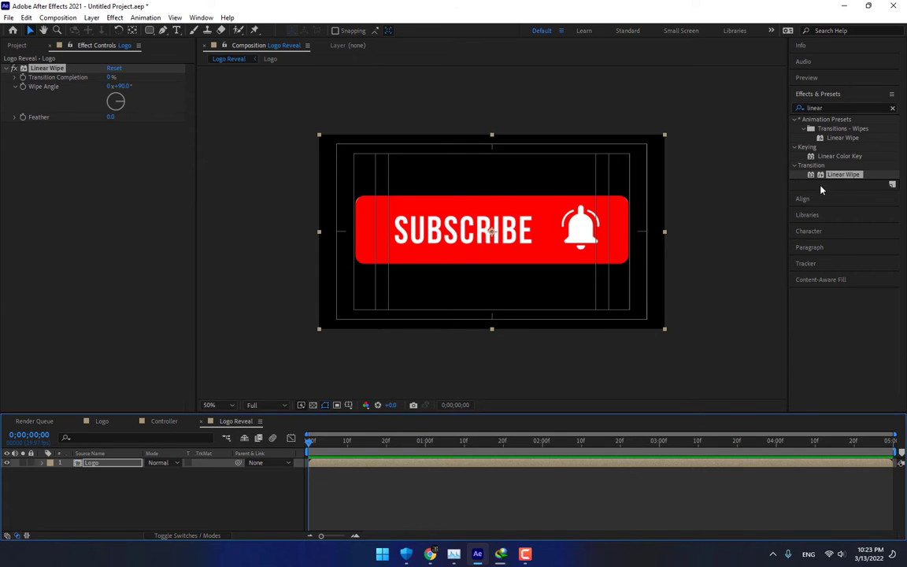
- Set the Logo wipe's Feather to 100 and scrub Transition Completion between 1 and 3 seconds
{"action": "left_click", "coordinate": [425, 442]}
{"action": "left_click", "coordinate": [111, 116]}
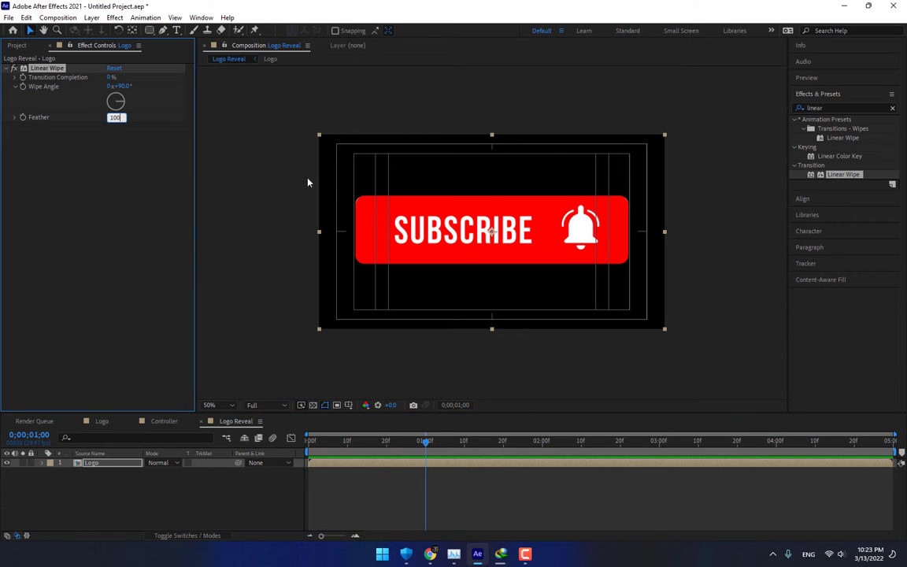
{"action": "type", "text": "100"}
{"action": "left_click_drag", "start_coordinate": [111, 77], "coordinate": [95, 78]}
{"action": "left_click", "coordinate": [660, 443]}
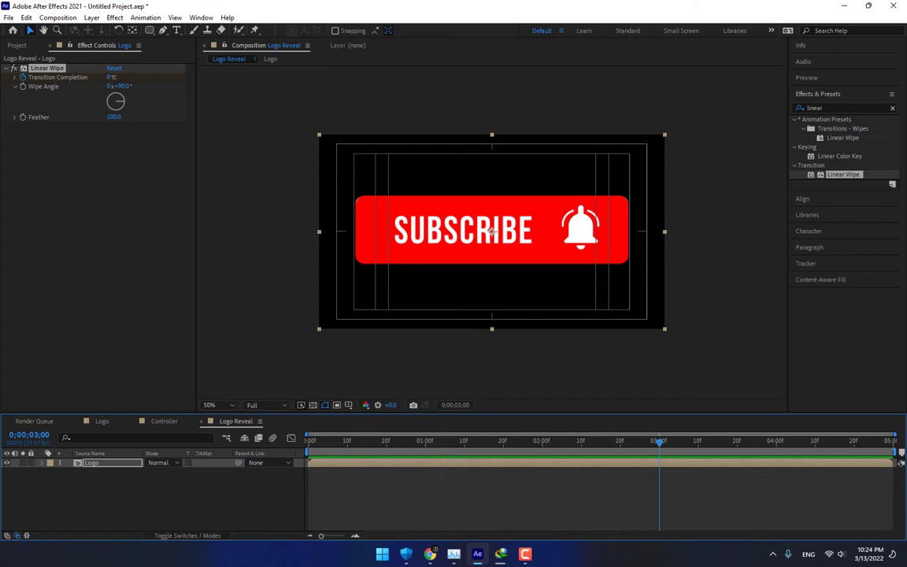
{"action": "left_click_drag", "start_coordinate": [110, 77], "coordinate": [168, 76]}
{"action": "left_click_drag", "start_coordinate": [389, 443], "coordinate": [605, 443]}
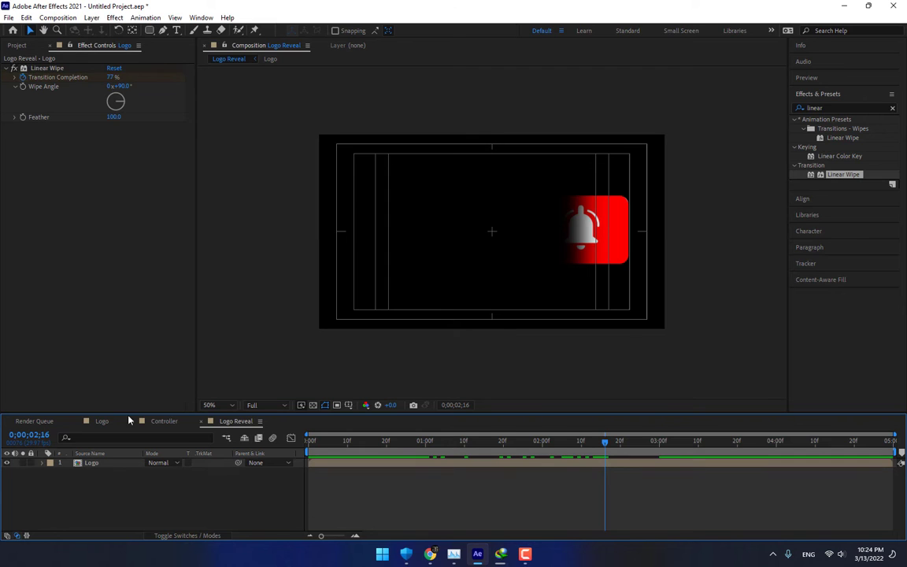
- Add a white full-frame 1280×720 solid named Controller to the Controller comp
{"action": "left_click", "coordinate": [164, 421]}
{"action": "right_click", "coordinate": [200, 490]}
{"action": "mouse_move", "coordinate": [225, 357]}
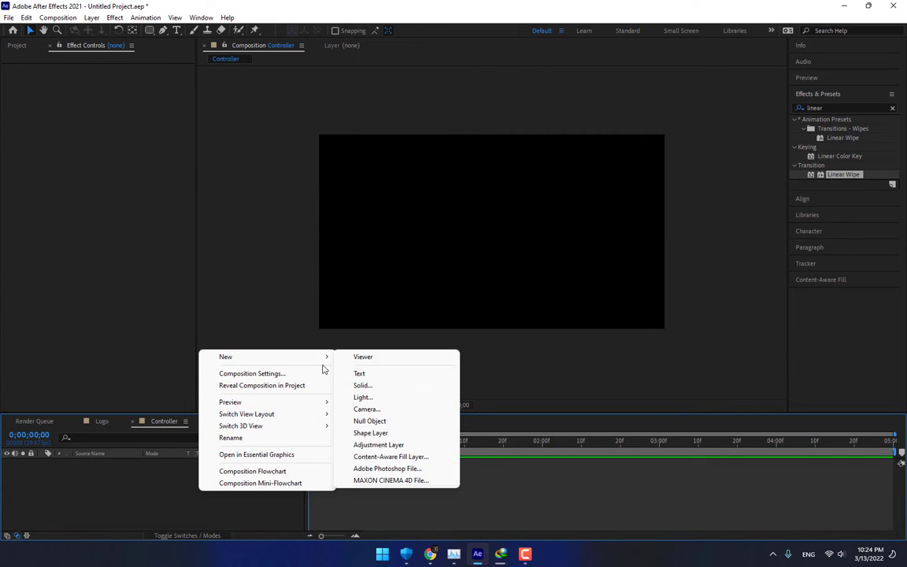
{"action": "left_click", "coordinate": [390, 386]}
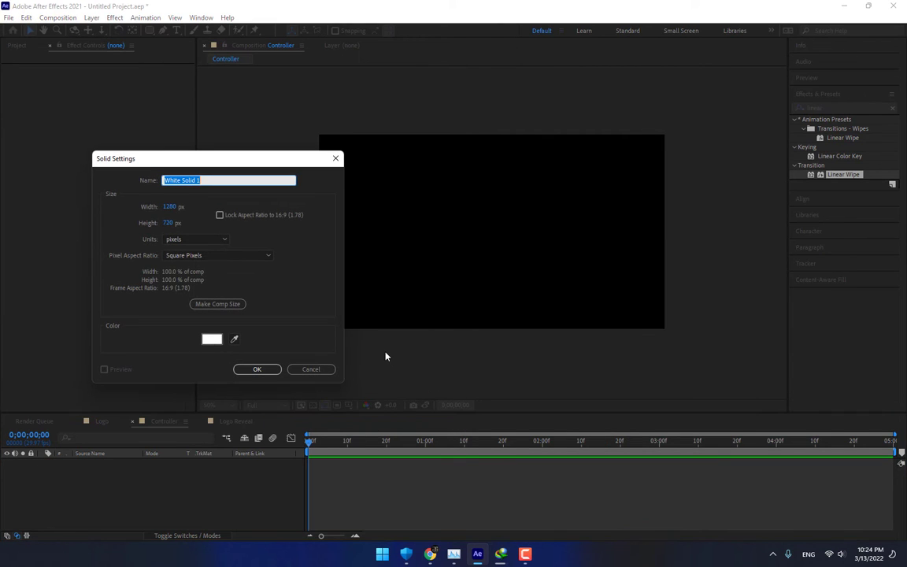
{"action": "type", "text": "Controller"}
{"action": "key", "text": "Return"}
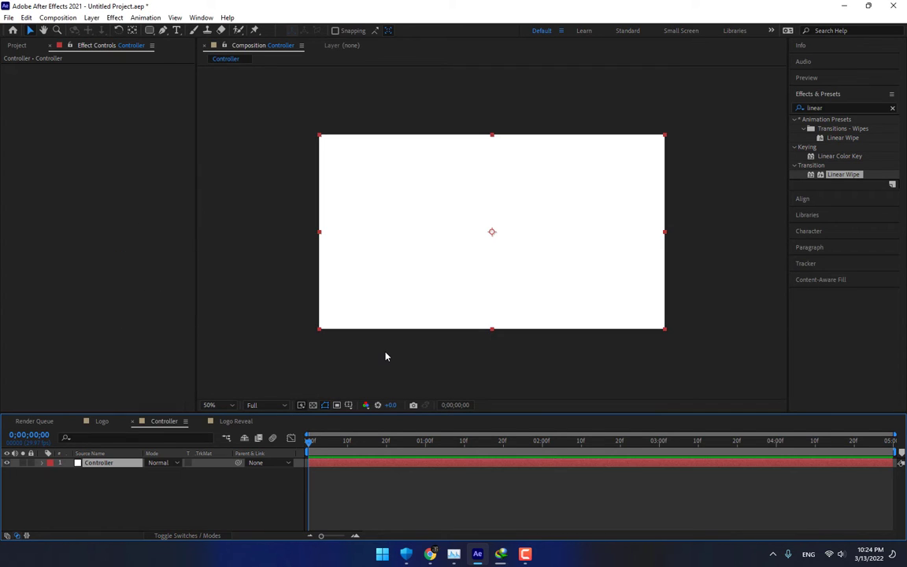
- Apply Linear Wipe to the Controller solid with Wipe Angle -90° and Feather 100
{"action": "left_click_drag", "start_coordinate": [833, 174], "coordinate": [559, 241]}
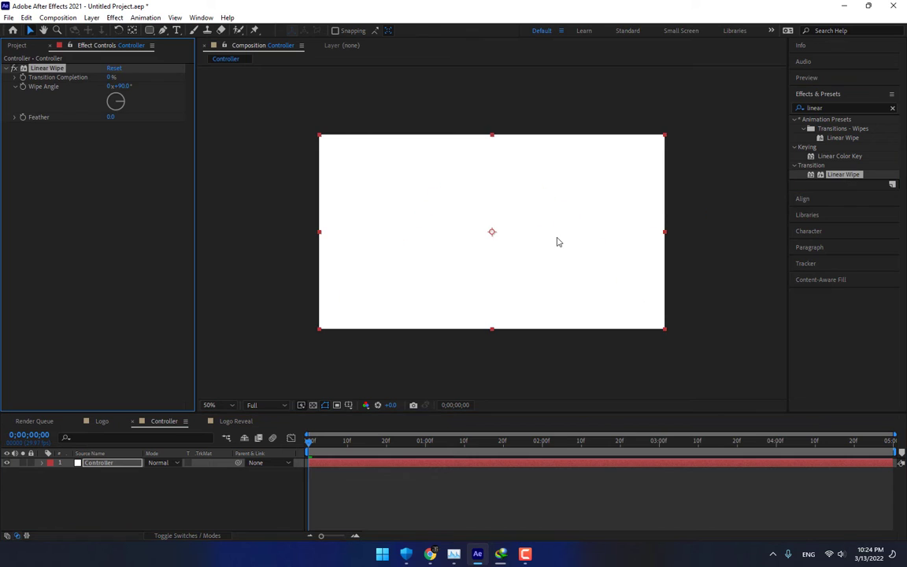
{"action": "mouse_move", "coordinate": [107, 78]}
{"action": "left_mouse_down"}
{"action": "mouse_move", "coordinate": [126, 76]}
{"action": "mouse_move", "coordinate": [118, 76]}
{"action": "left_mouse_up"}
{"action": "left_click", "coordinate": [120, 86]}
{"action": "key", "text": "Return"}
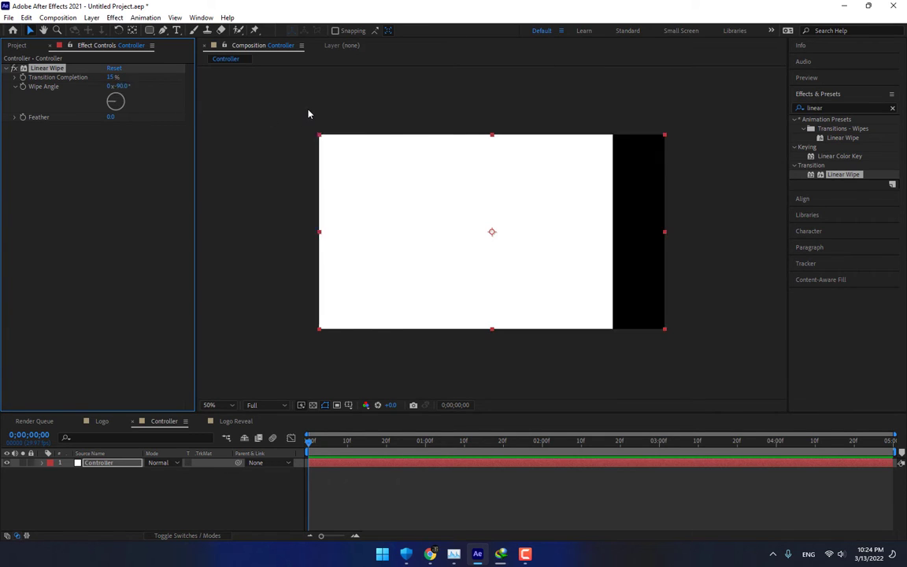
{"action": "left_click", "coordinate": [110, 116]}
{"action": "type", "text": "100"}
{"action": "key", "text": "Return"}
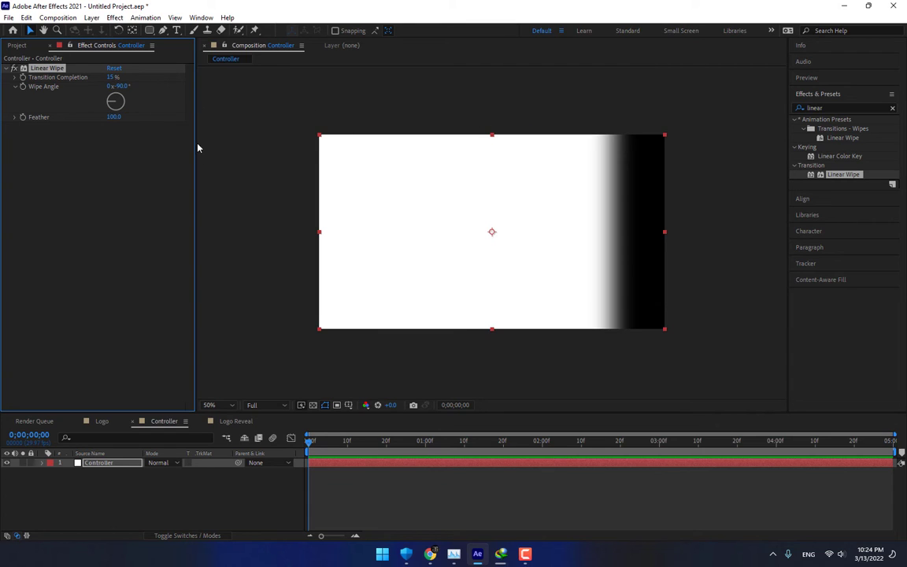
- Keyframe Transition Completion at 100% at 1 second and 0% at 3 seconds, then preview
{"action": "left_click", "coordinate": [426, 446]}
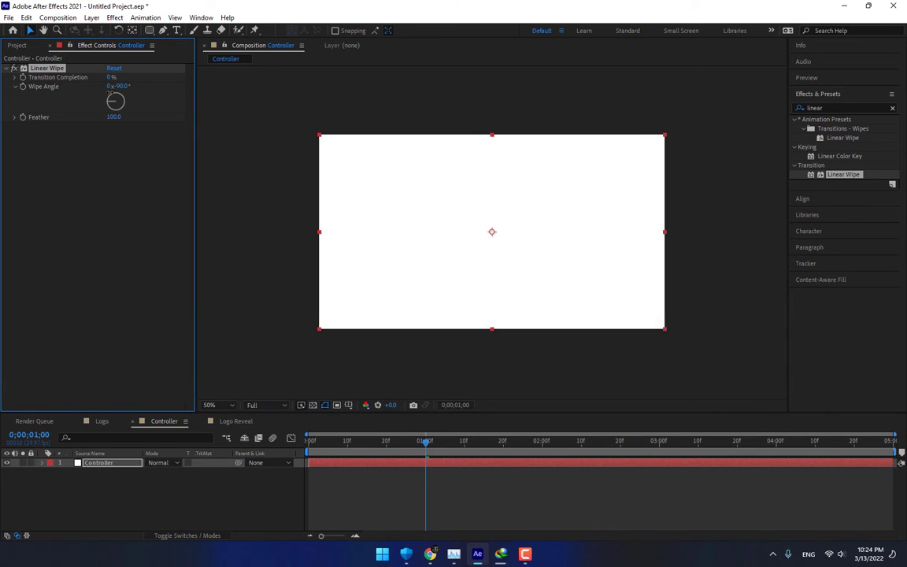
{"action": "left_click_drag", "start_coordinate": [111, 77], "coordinate": [189, 77]}
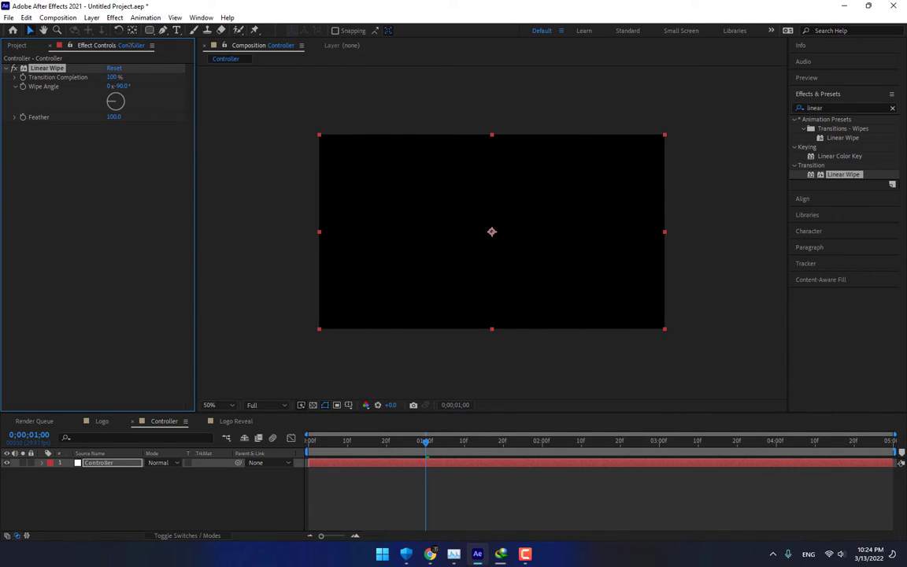
{"action": "left_click", "coordinate": [23, 77]}
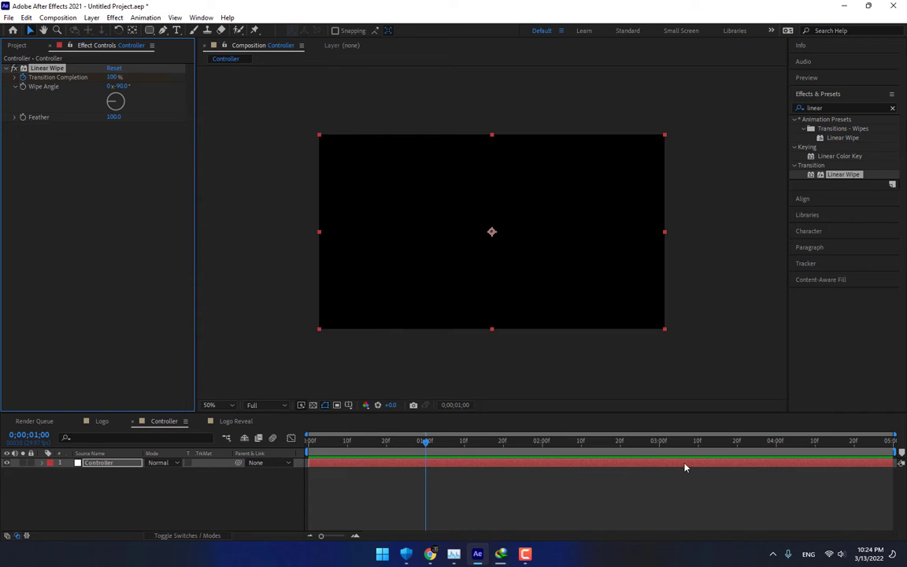
{"action": "left_click", "coordinate": [660, 443]}
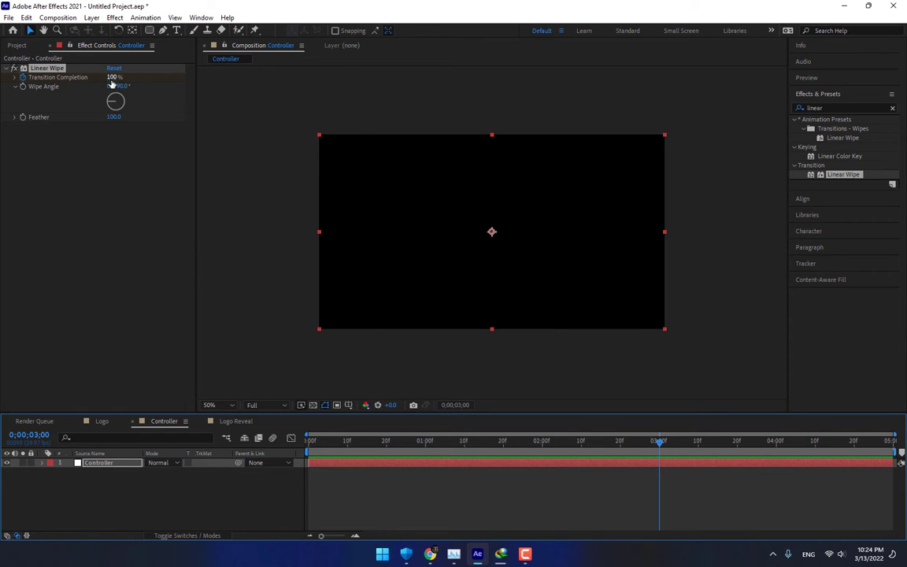
{"action": "type", "text": "0"}
{"action": "key", "text": "Return"}
{"action": "left_click_drag", "start_coordinate": [410, 442], "coordinate": [651, 443]}
{"action": "left_click", "coordinate": [228, 466]}
- Add the Controller comp as a layer in Logo Reveal
{"action": "left_click", "coordinate": [233, 421]}
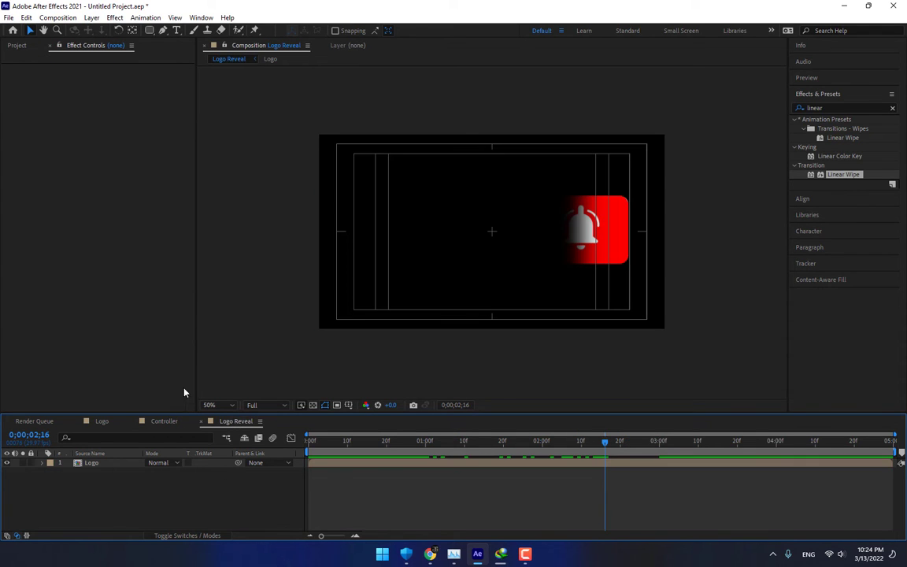
{"action": "left_click", "coordinate": [18, 46]}
{"action": "left_click_drag", "start_coordinate": [35, 153], "coordinate": [123, 478]}
- Create a new solid named Form and apply RG Trapcode Form to it
{"action": "right_click", "coordinate": [107, 505]}
{"action": "mouse_move", "coordinate": [192, 370]}
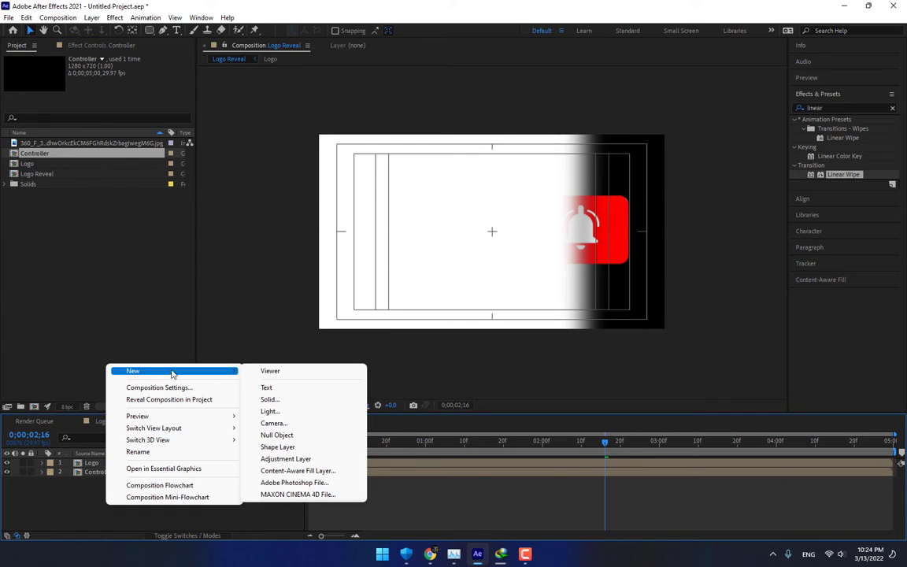
{"action": "left_click", "coordinate": [272, 397]}
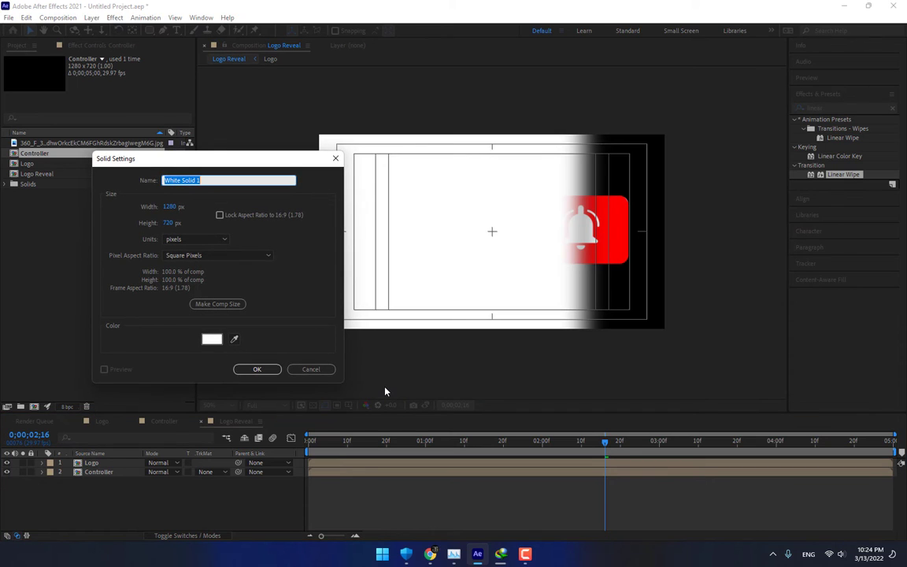
{"action": "type", "text": "Form"}
{"action": "key", "text": "Return"}
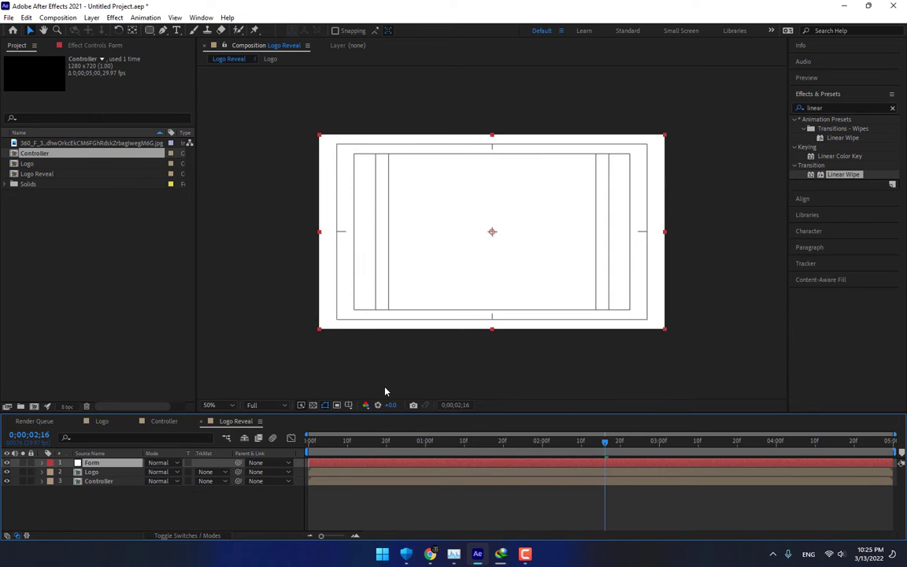
{"action": "left_click", "coordinate": [115, 17]}
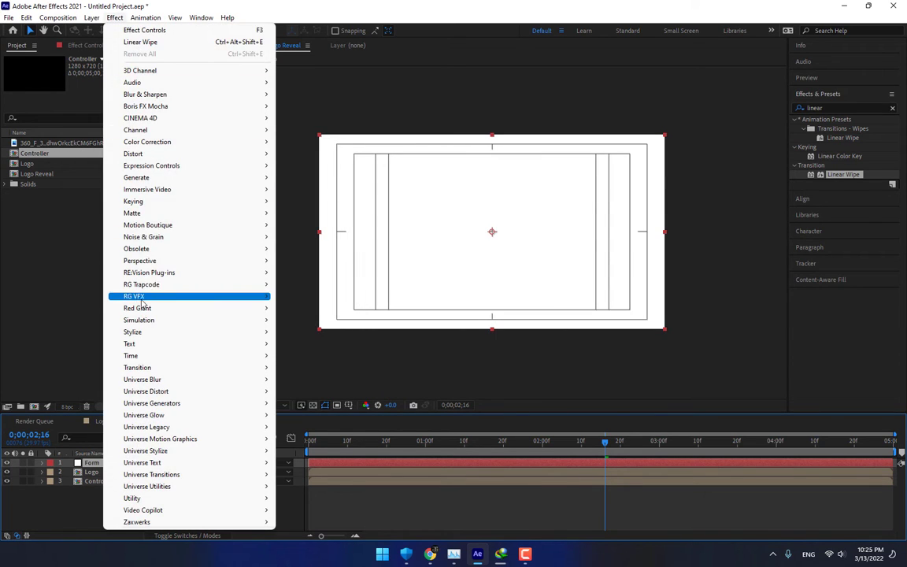
{"action": "mouse_move", "coordinate": [155, 285]}
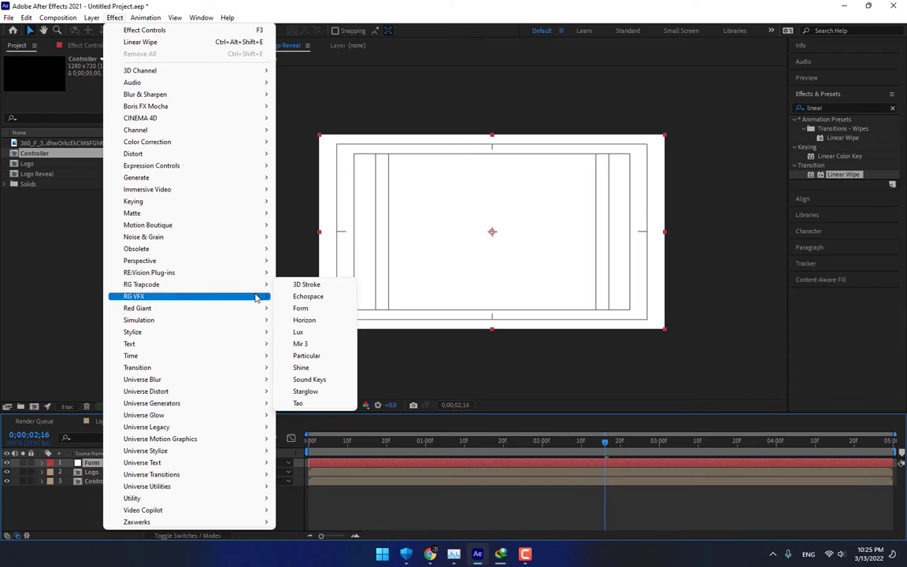
{"action": "left_click", "coordinate": [309, 315]}
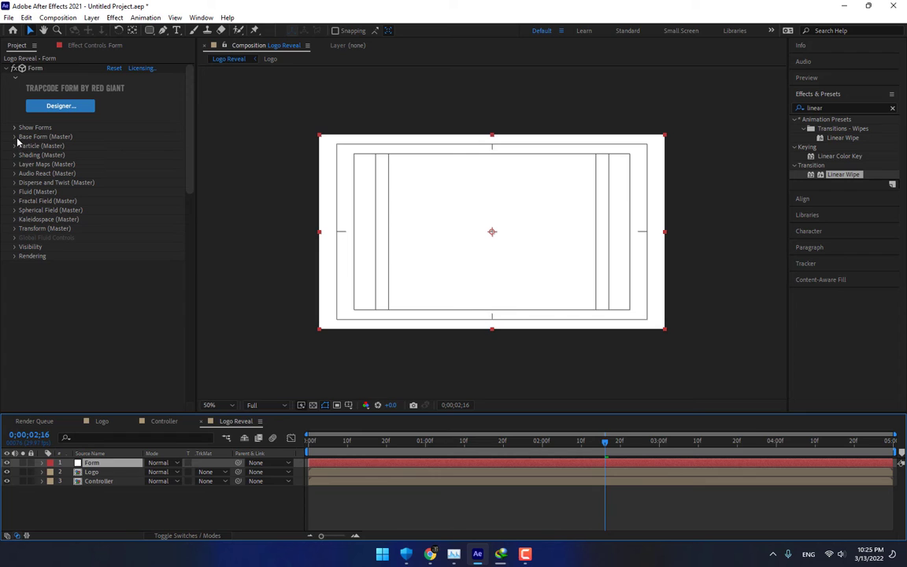
- Set Form's Base Form to Box - Strings with separate X, Y and Z sizes
{"action": "left_click", "coordinate": [14, 137]}
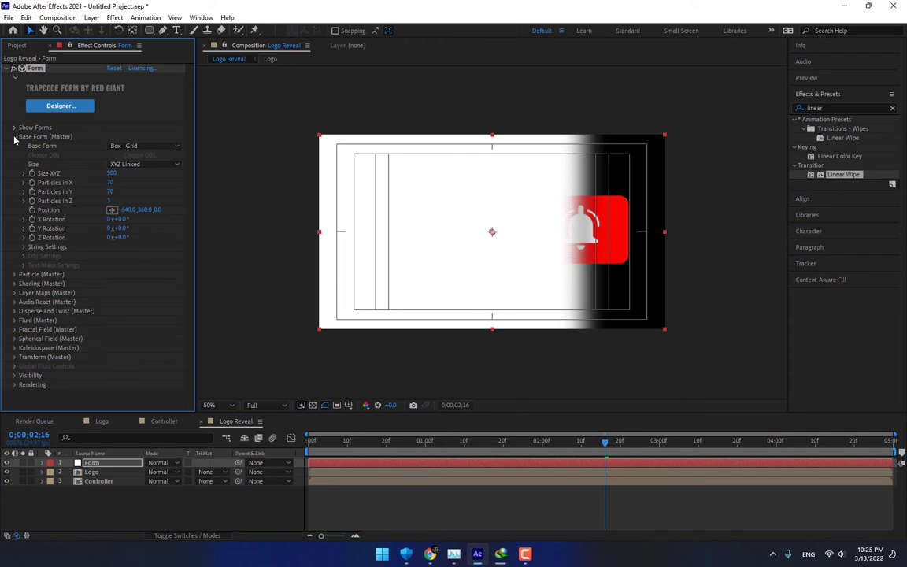
{"action": "left_click", "coordinate": [144, 146]}
{"action": "left_click", "coordinate": [172, 172]}
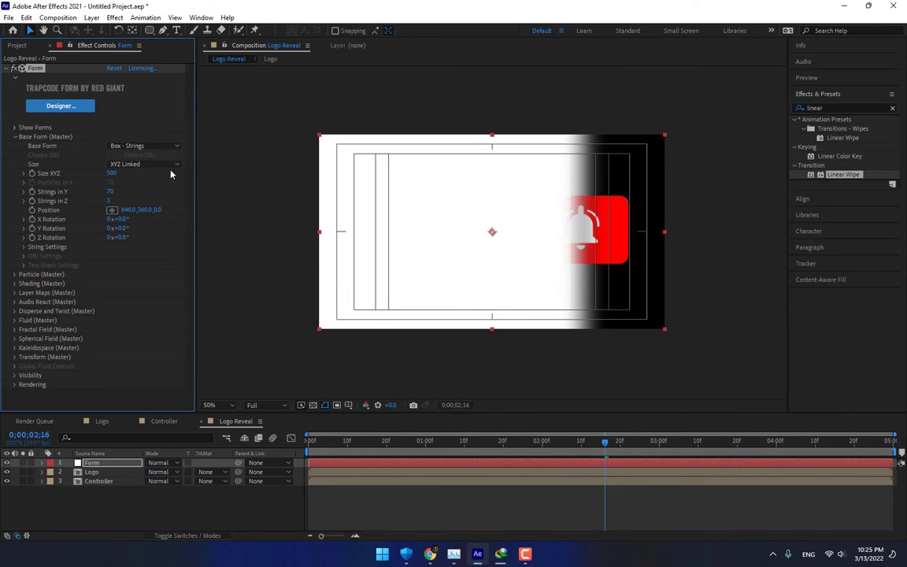
{"action": "left_click", "coordinate": [153, 164]}
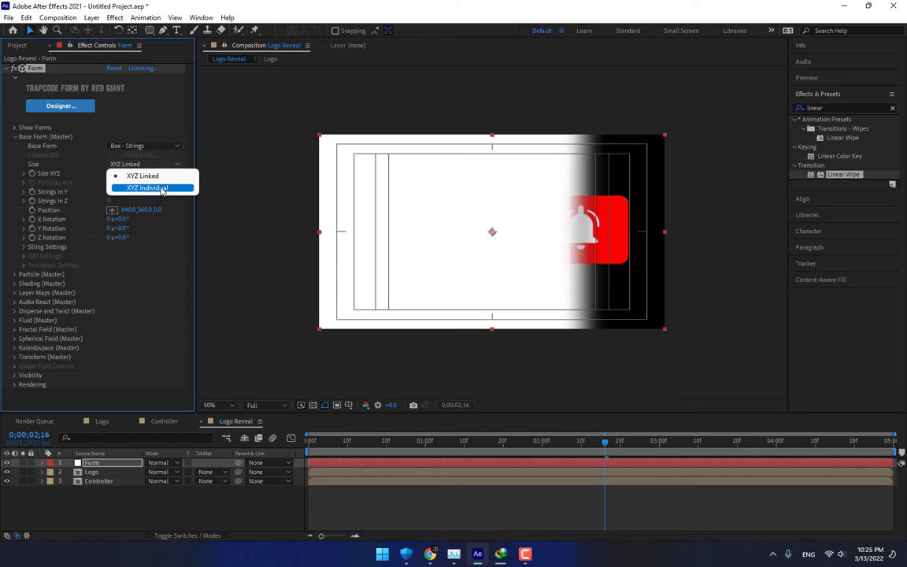
{"action": "left_click", "coordinate": [161, 189]}
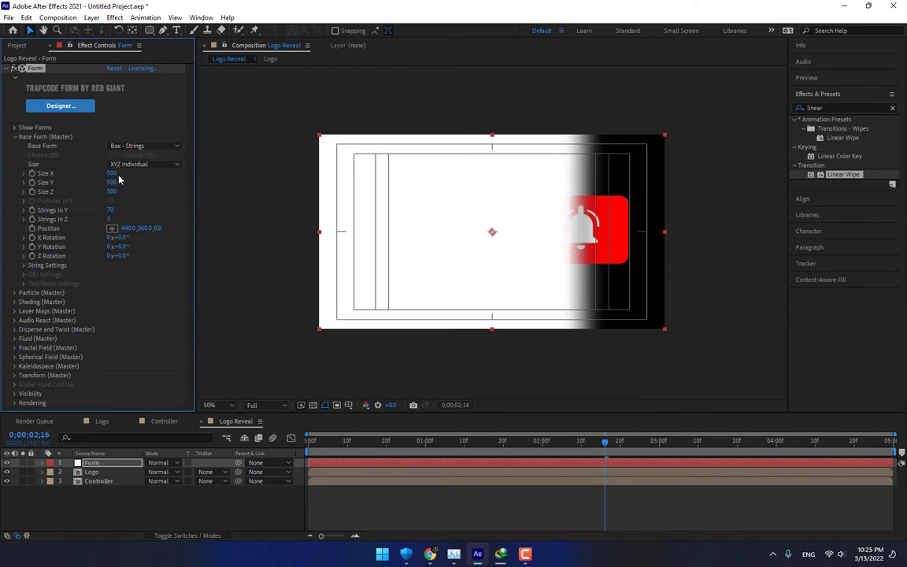
- Make the box 1280 by 720 and set Strings in Z to 1
{"action": "left_click", "coordinate": [114, 174]}
{"action": "type", "text": "280"}
{"action": "key", "text": "Tab"}
{"action": "type", "text": "720"}
{"action": "key", "text": "Tab"}
{"action": "key", "text": "Tab"}
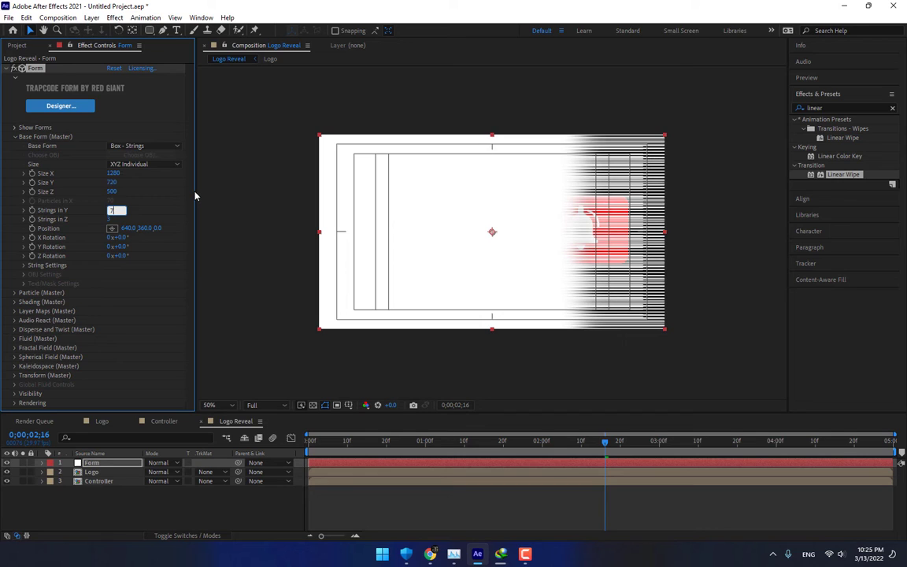
{"action": "key", "text": "Tab"}
{"action": "type", "text": "1"}
{"action": "key", "text": "Return"}
- Set the particle Sphere Feather to 1 and particle Size to 1
{"action": "left_click", "coordinate": [14, 292]}
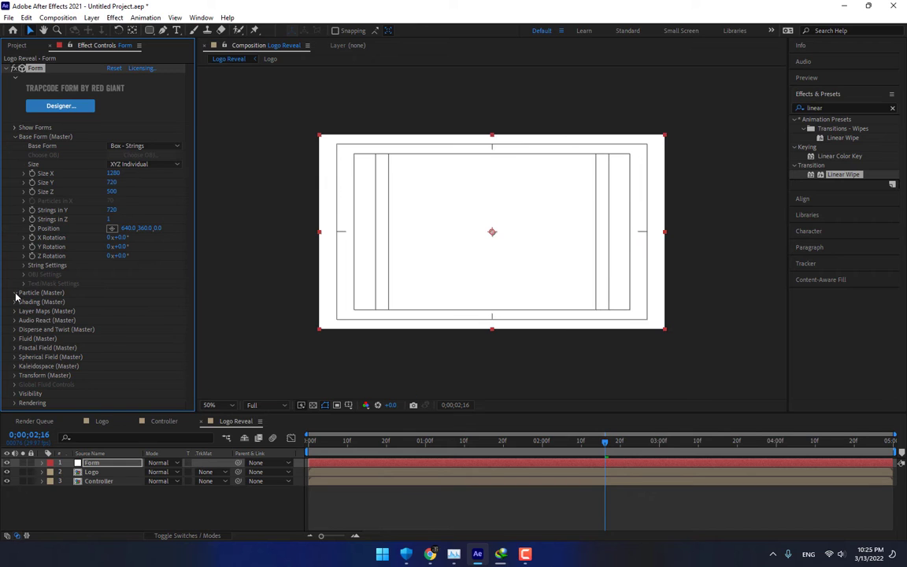
{"action": "scroll", "coordinate": [16, 294], "scroll_direction": "down", "scroll_amount": 3}
{"action": "left_click", "coordinate": [116, 231]}
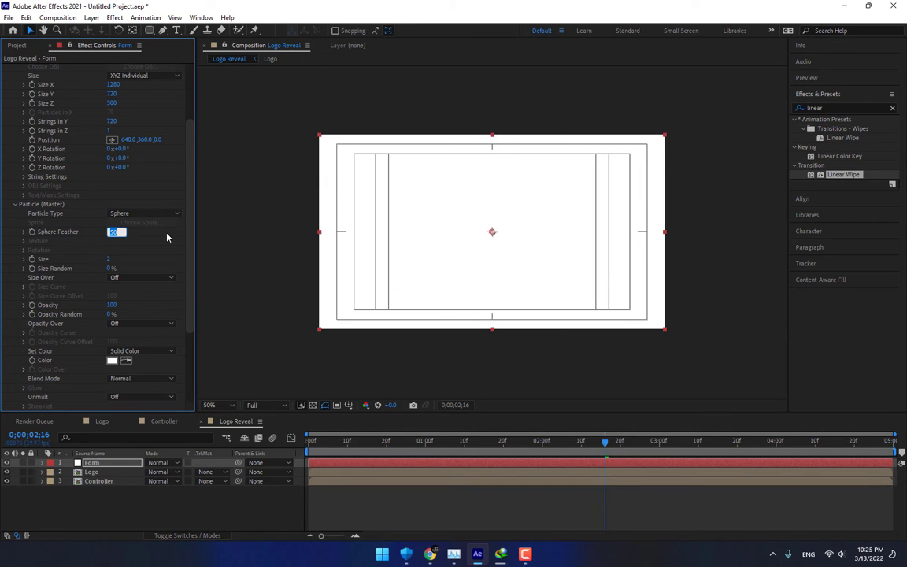
{"action": "type", "text": "1"}
{"action": "key", "text": "Return"}
{"action": "left_click", "coordinate": [110, 259]}
{"action": "type", "text": "1"}
{"action": "key", "text": "Return"}
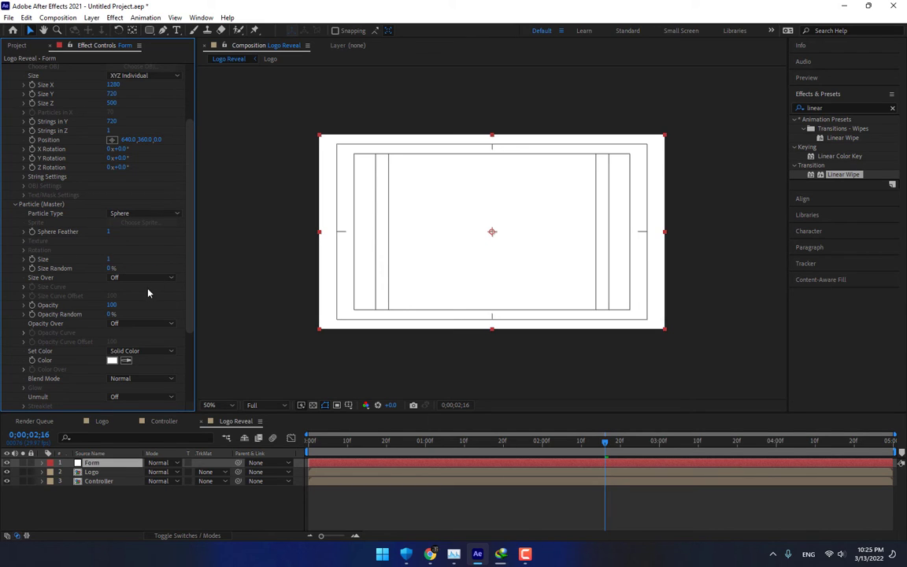
- Map Form's Color and Alpha from the Logo layer, RGBA to RGBA, over XY
{"action": "scroll", "coordinate": [173, 312], "scroll_direction": "down", "scroll_amount": 3}
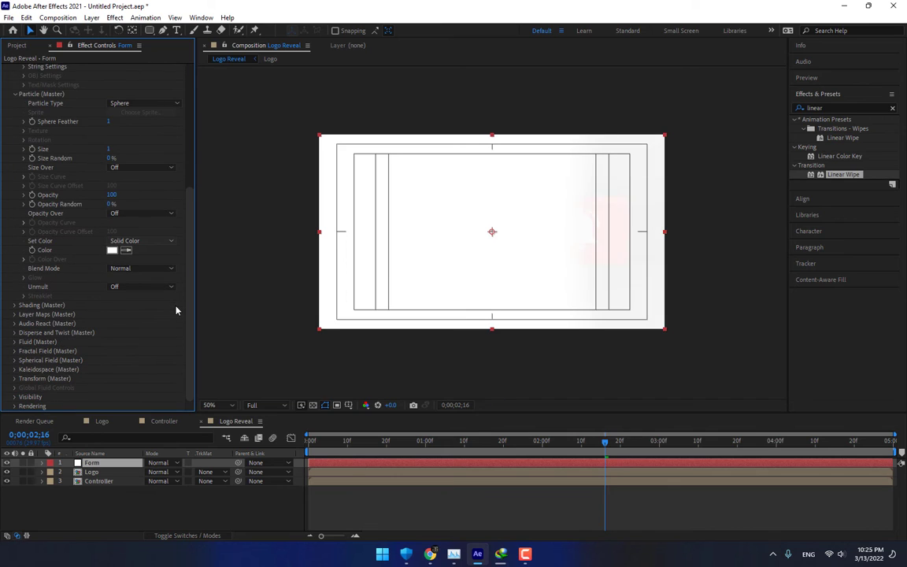
{"action": "left_click", "coordinate": [14, 315]}
{"action": "left_click", "coordinate": [24, 323]}
{"action": "left_click", "coordinate": [118, 332]}
{"action": "left_click", "coordinate": [135, 347]}
{"action": "left_click", "coordinate": [136, 348]}
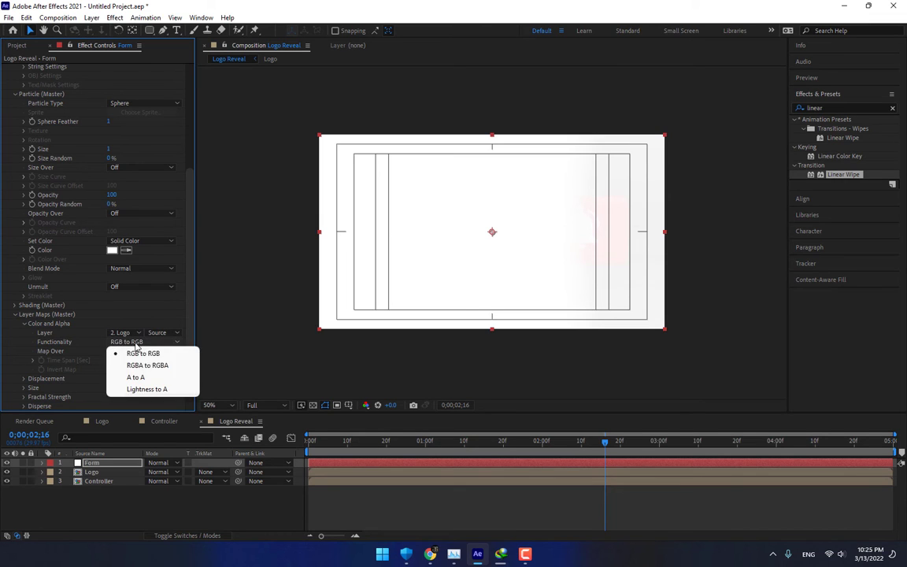
{"action": "left_click", "coordinate": [130, 361]}
{"action": "left_click", "coordinate": [128, 354]}
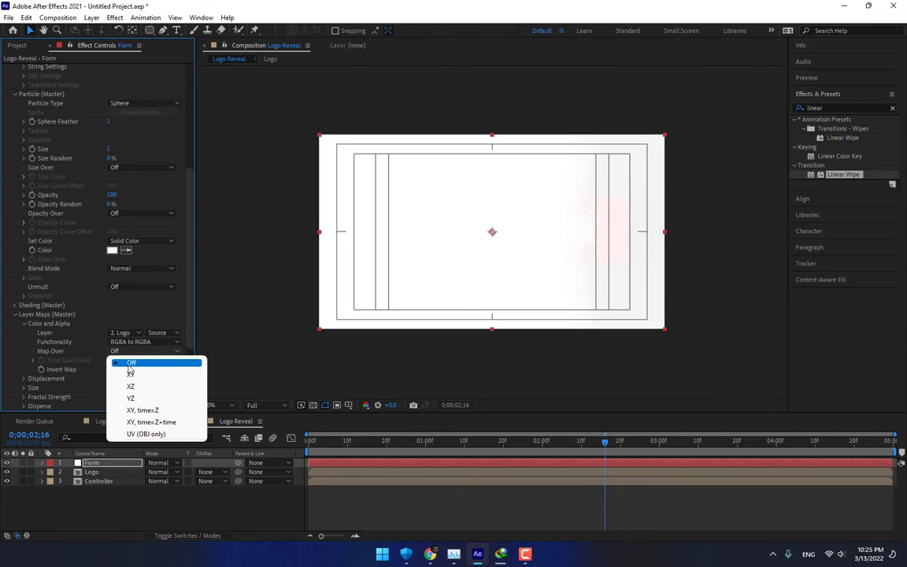
{"action": "left_click", "coordinate": [145, 373]}
- Drive the Fractal Strength map from the Controller layer over XY
{"action": "scroll", "coordinate": [146, 373], "scroll_direction": "down", "scroll_amount": 1}
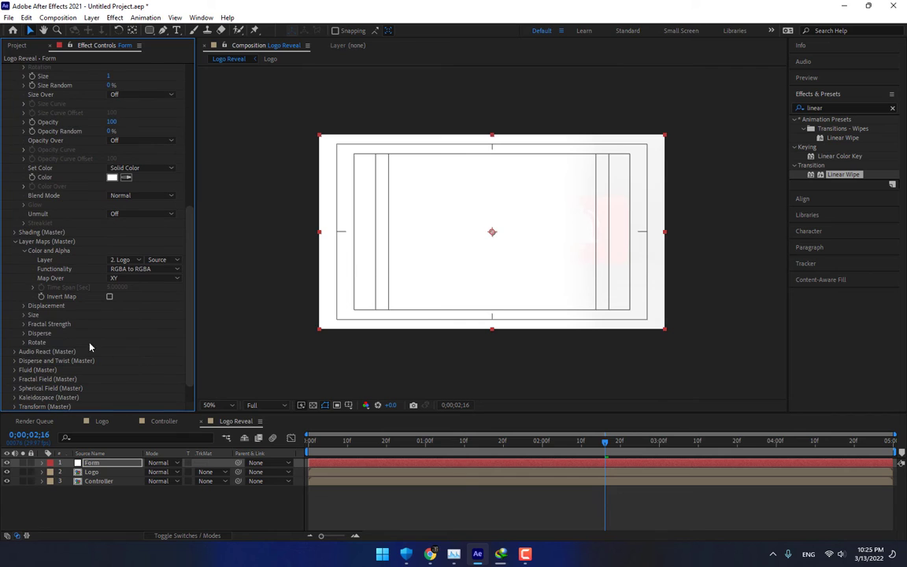
{"action": "scroll", "coordinate": [145, 373], "scroll_direction": "down", "scroll_amount": 2}
{"action": "left_click", "coordinate": [24, 324]}
{"action": "left_click", "coordinate": [122, 333]}
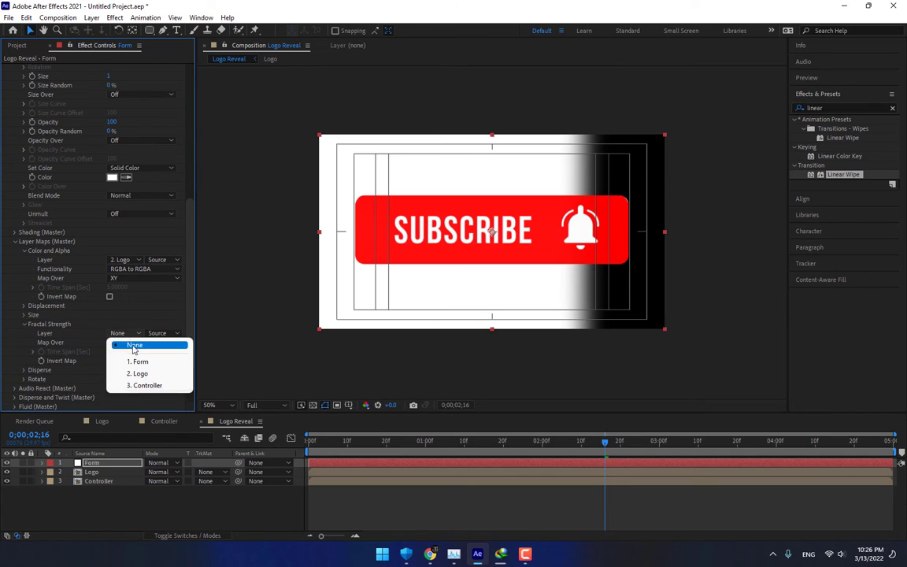
{"action": "left_click", "coordinate": [146, 386]}
{"action": "left_click", "coordinate": [130, 342]}
{"action": "left_click", "coordinate": [147, 365]}
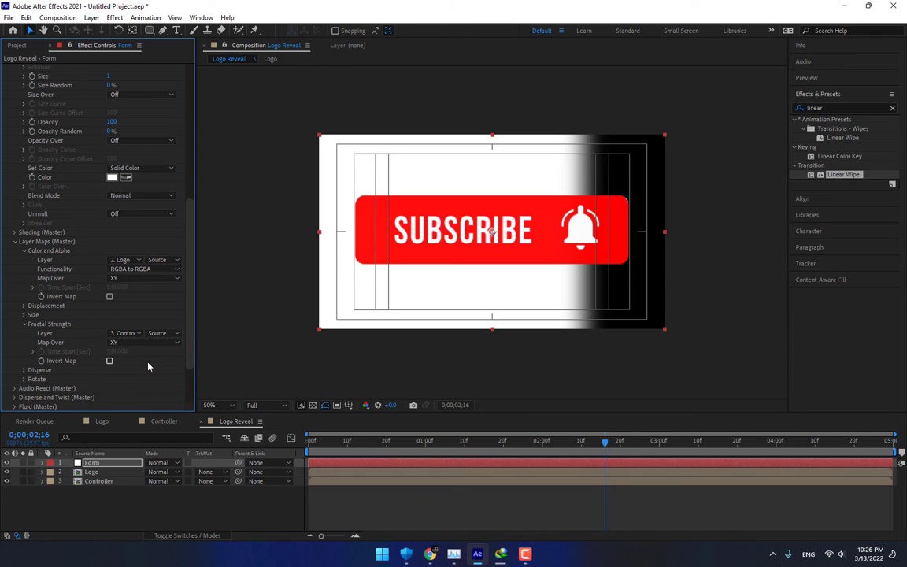
- Drive the Disperse map from the Controller layer over XY
{"action": "scroll", "coordinate": [133, 326], "scroll_direction": "down", "scroll_amount": 2}
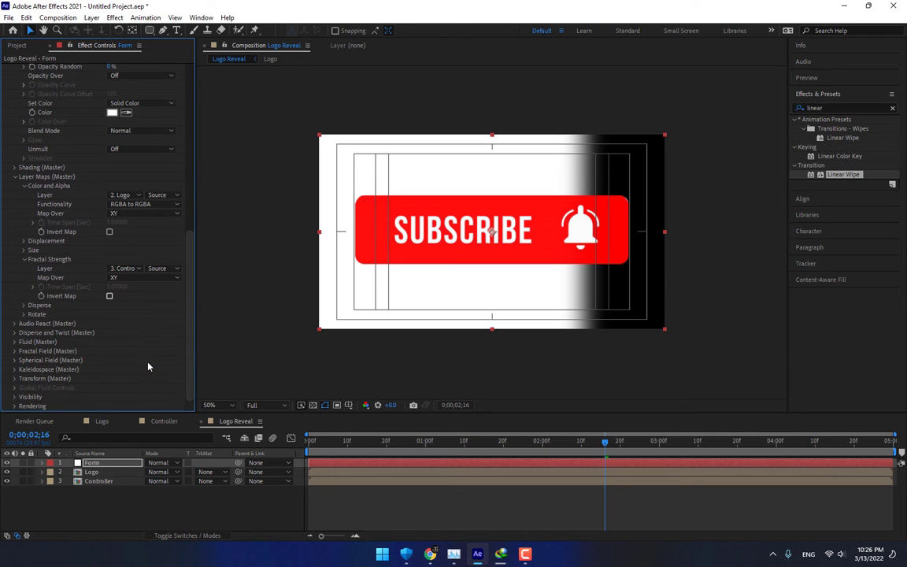
{"action": "left_click", "coordinate": [14, 333]}
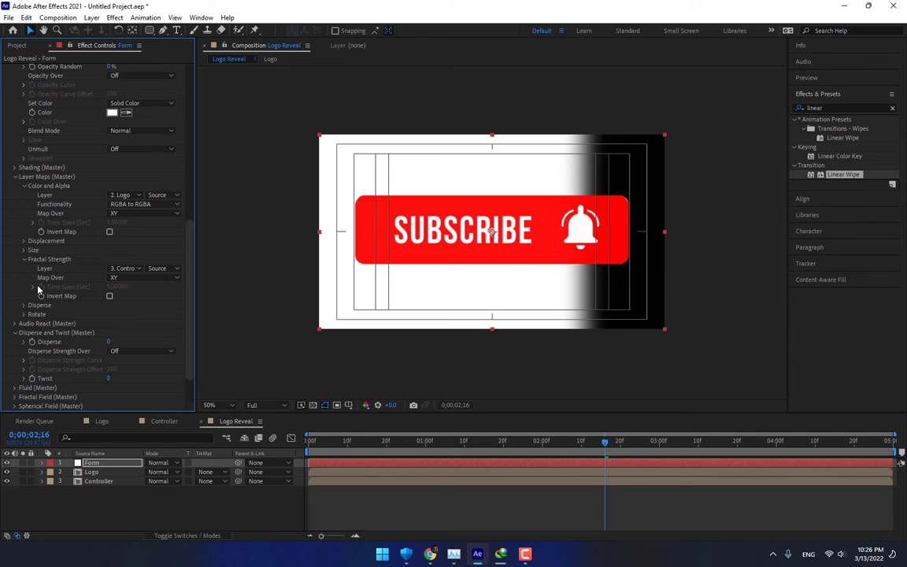
{"action": "left_click", "coordinate": [24, 306]}
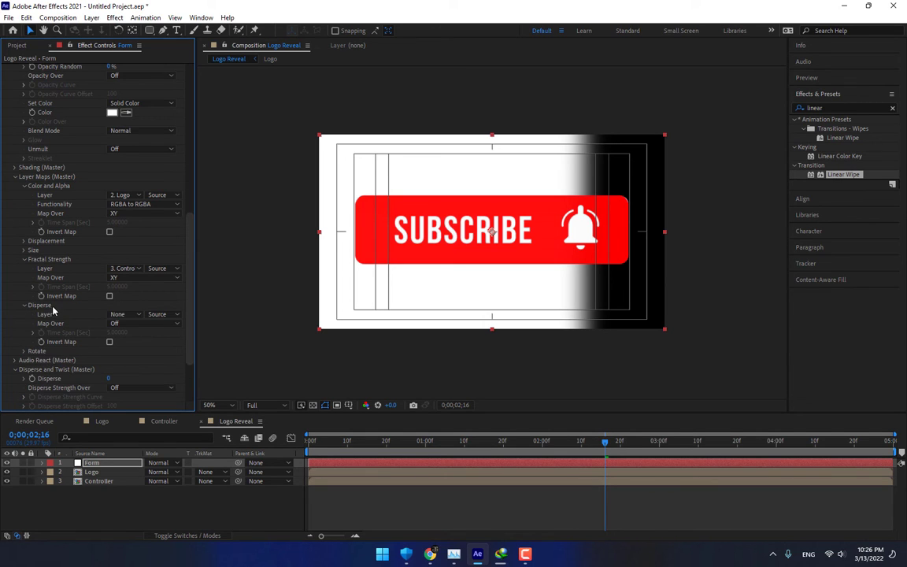
{"action": "left_click", "coordinate": [118, 315]}
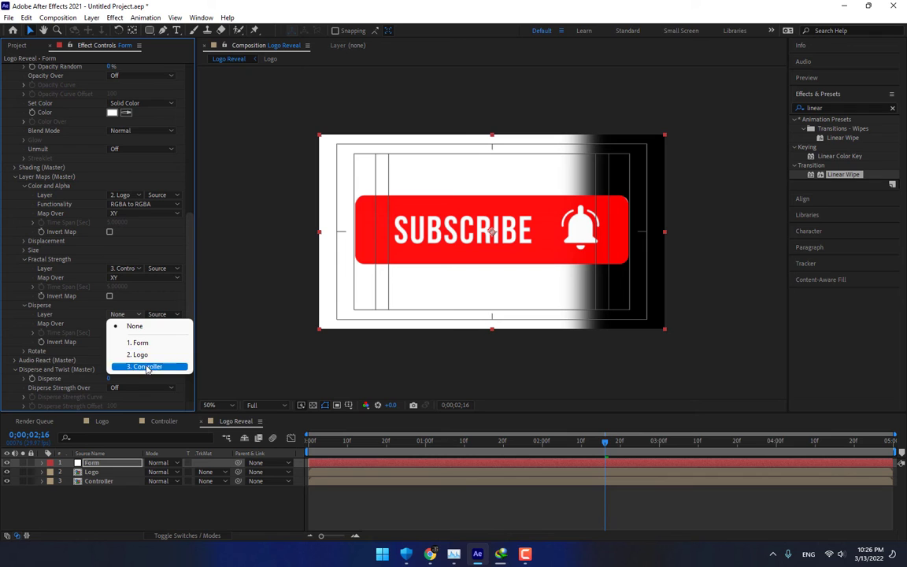
{"action": "left_click", "coordinate": [147, 367]}
{"action": "left_click", "coordinate": [133, 324]}
{"action": "left_click", "coordinate": [140, 346]}
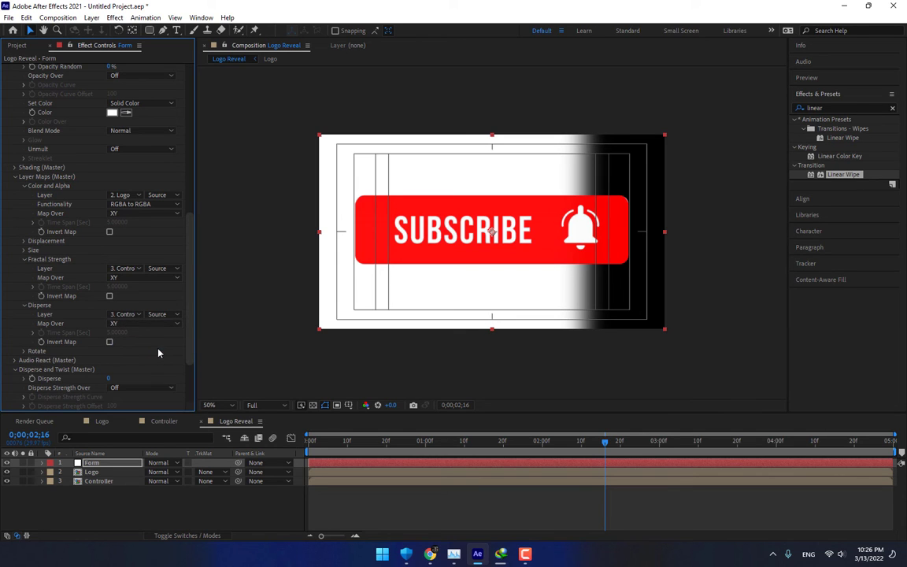
- Set Form's Disperse amount to 120
{"action": "scroll", "coordinate": [159, 353], "scroll_direction": "down", "scroll_amount": 3}
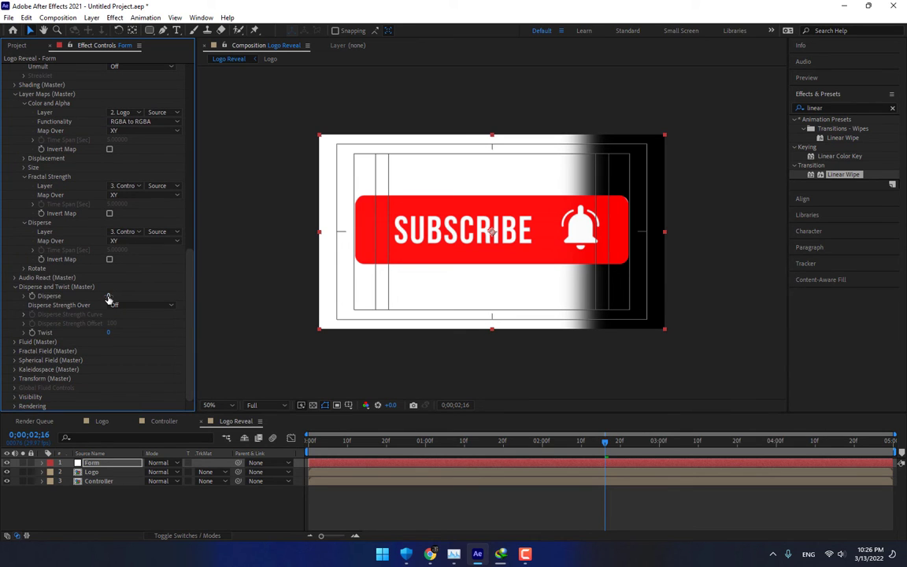
{"action": "left_click", "coordinate": [109, 297]}
{"action": "type", "text": "120"}
{"action": "key", "text": "Return"}
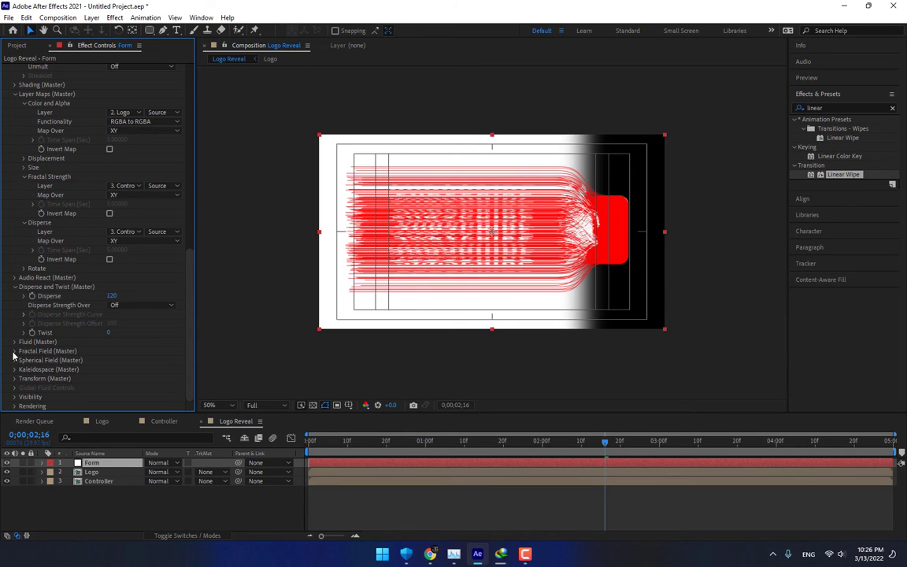
- Expand Form's Fractal Field and set Displace to 150
{"action": "left_click", "coordinate": [15, 352]}
{"action": "scroll", "coordinate": [12, 352], "scroll_direction": "down", "scroll_amount": 4}
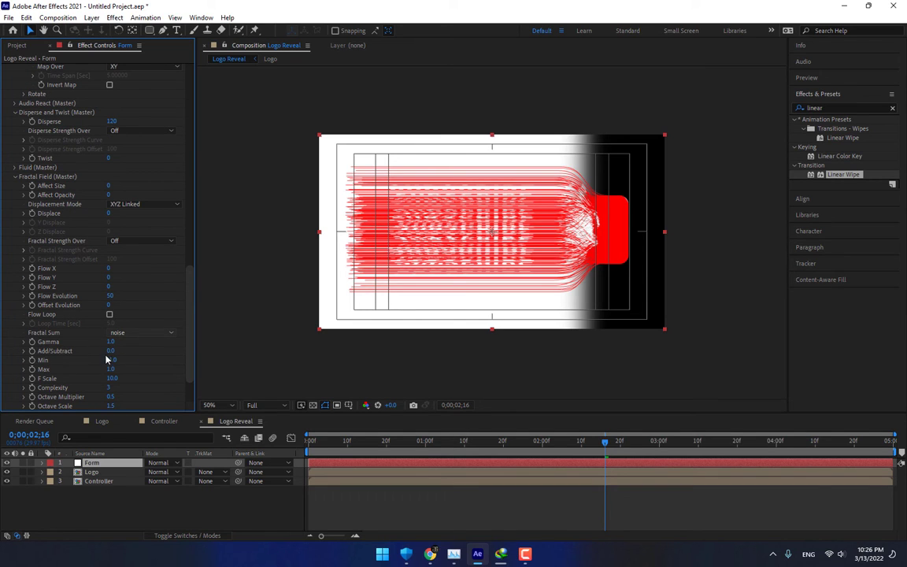
{"action": "left_click", "coordinate": [109, 213]}
{"action": "type", "text": "15"}
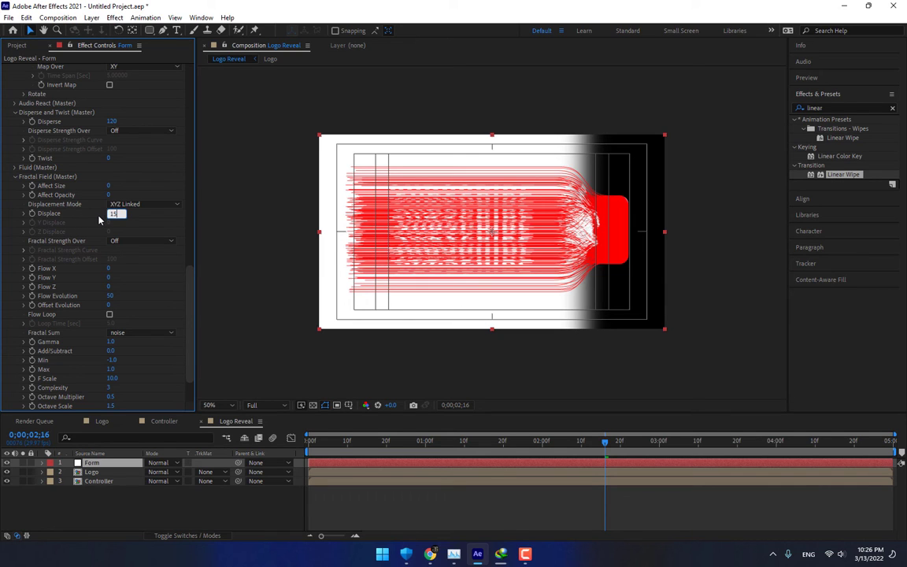
{"action": "key", "text": "Return"}
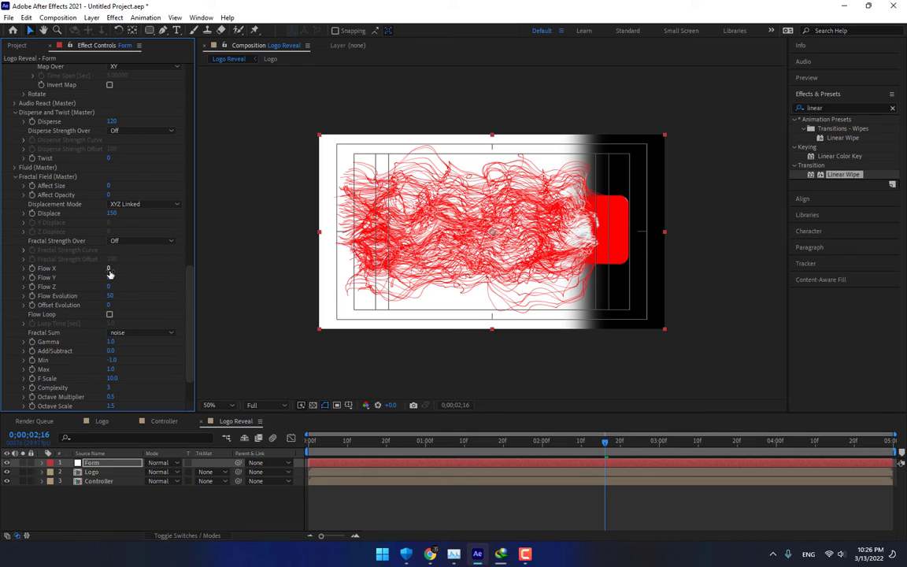
- Set Flow X and Flow Y to -14 and Flow Evolution to 64
{"action": "left_click", "coordinate": [110, 268]}
{"action": "type", "text": "-14"}
{"action": "left_click", "coordinate": [110, 278]}
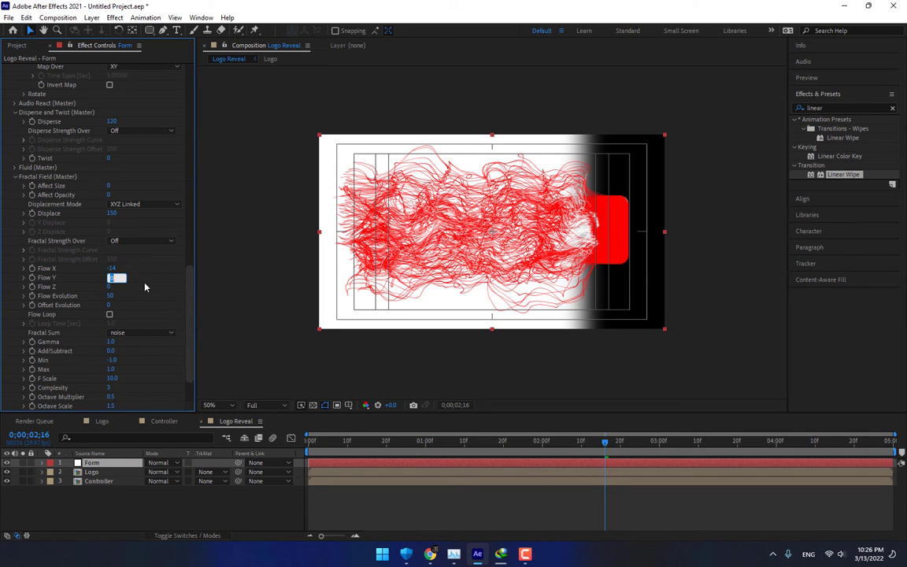
{"action": "type", "text": "-14"}
{"action": "key", "text": "Return"}
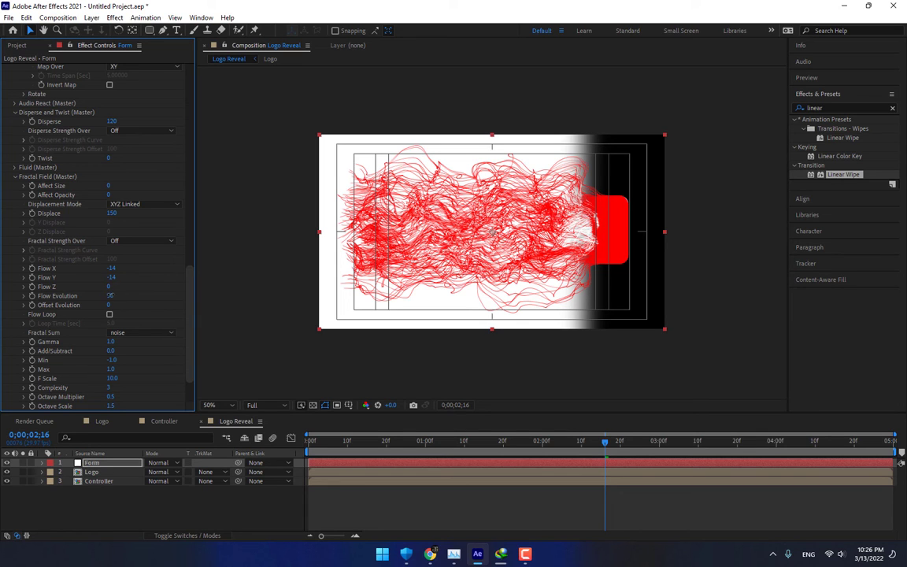
{"action": "left_click", "coordinate": [113, 296]}
{"action": "type", "text": "64"}
{"action": "key", "text": "Return"}
{"action": "scroll", "coordinate": [170, 304], "scroll_direction": "up", "scroll_amount": 2}
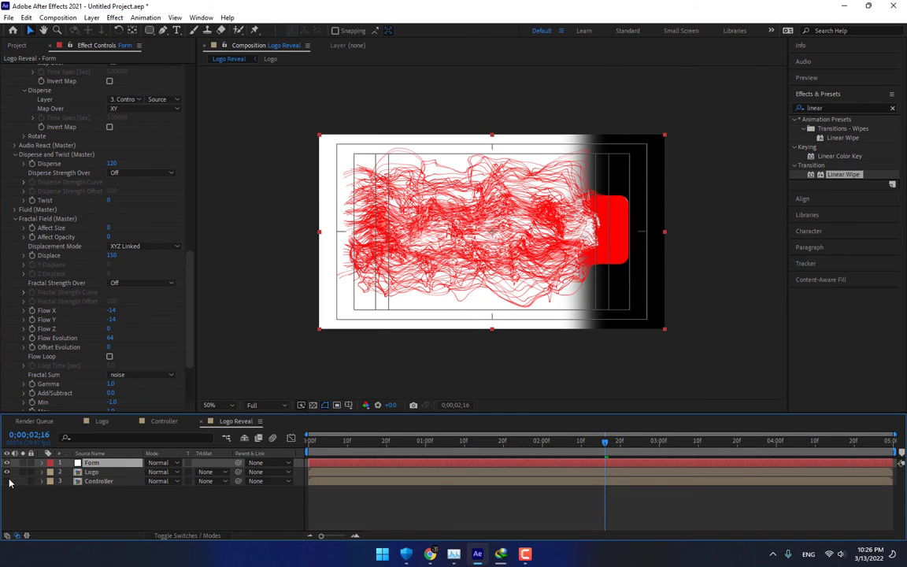
- Hide the Controller layer and scrub the timeline to preview the strands dissolving SUBSCRIBE
{"action": "left_click", "coordinate": [7, 481]}
{"action": "left_click", "coordinate": [419, 446]}
{"action": "left_click", "coordinate": [836, 78]}
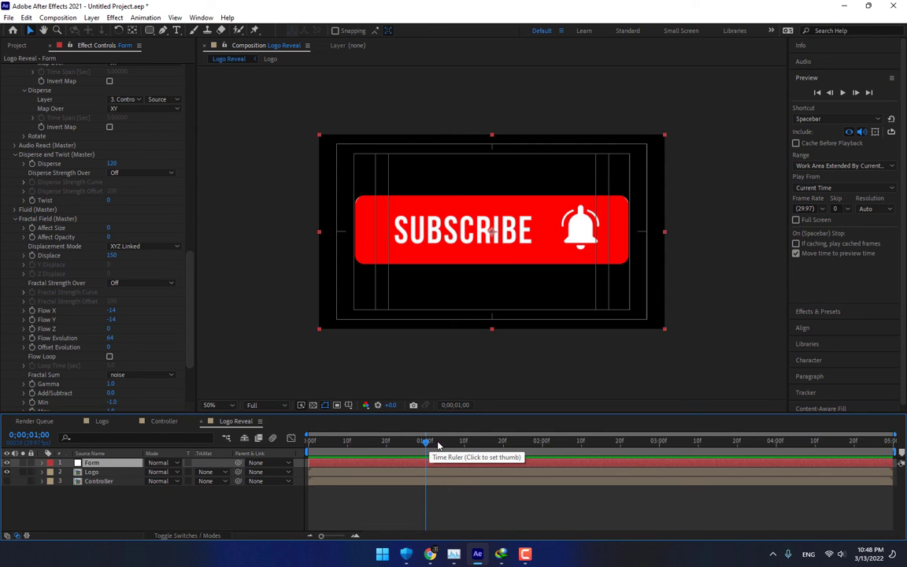
{"action": "left_click_drag", "start_coordinate": [428, 442], "coordinate": [620, 455]}
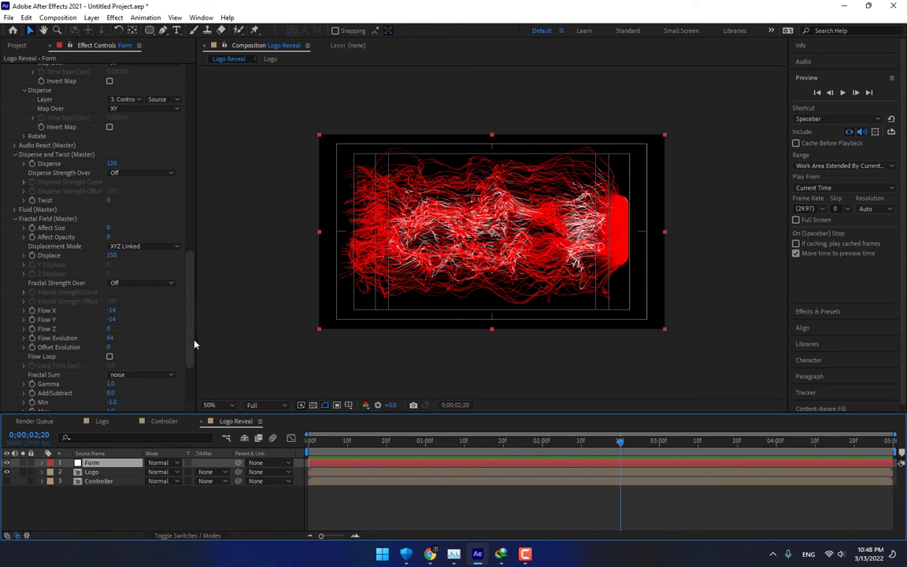
- Set a Disperse keyframe at 120 at 0;00;02;20, then go to four seconds
{"action": "scroll", "coordinate": [189, 300], "scroll_direction": "up", "scroll_amount": 3}
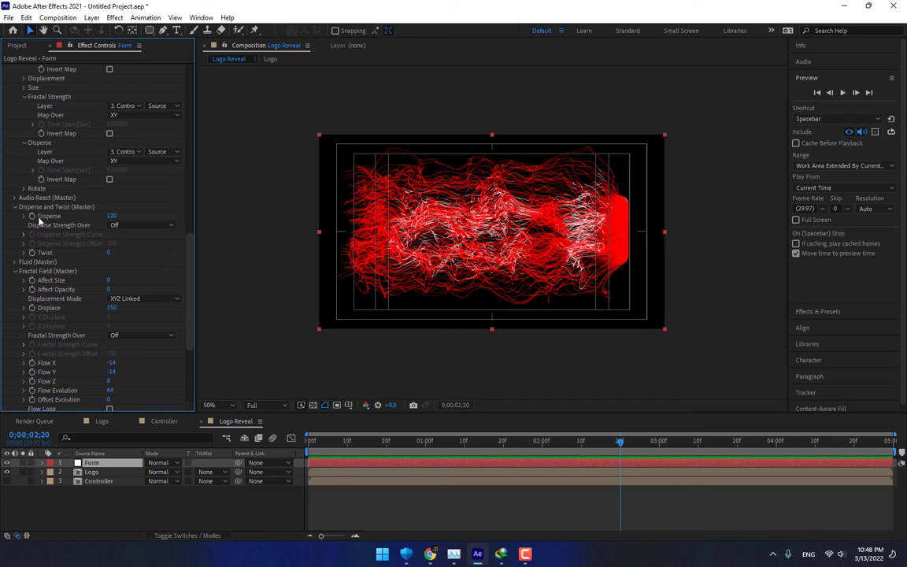
{"action": "left_click", "coordinate": [32, 216]}
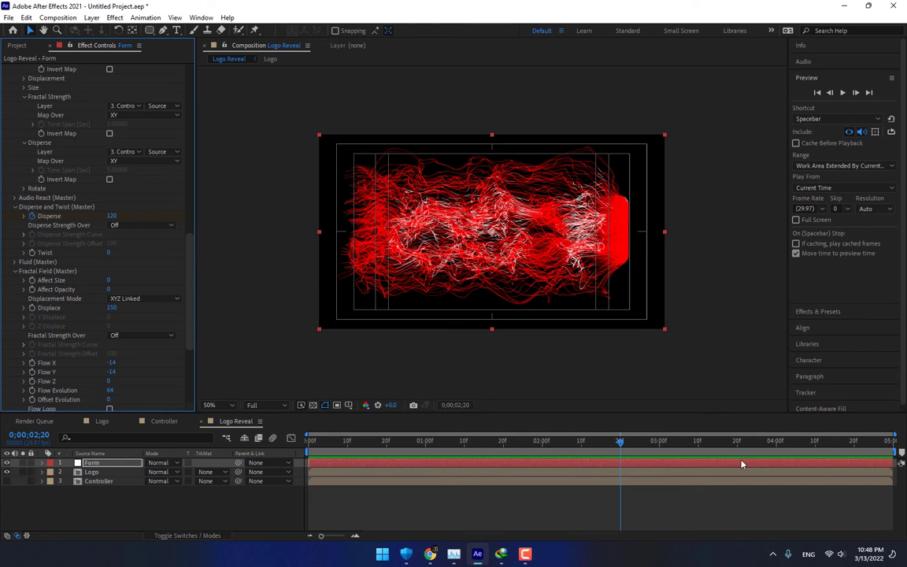
{"action": "left_click", "coordinate": [776, 441]}
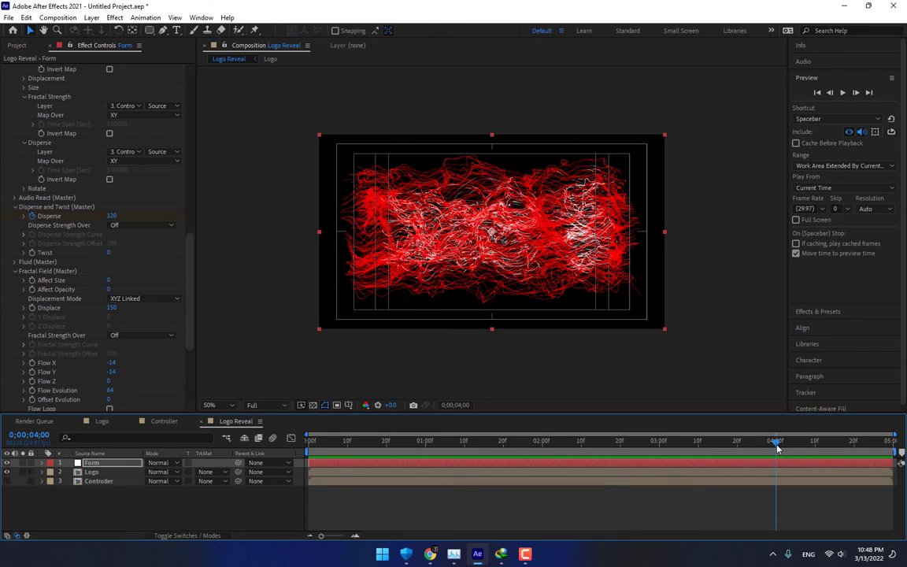
- Raise Disperse to 5224 at four seconds and reveal only its keyframes
{"action": "left_click_drag", "start_coordinate": [111, 216], "coordinate": [605, 282]}
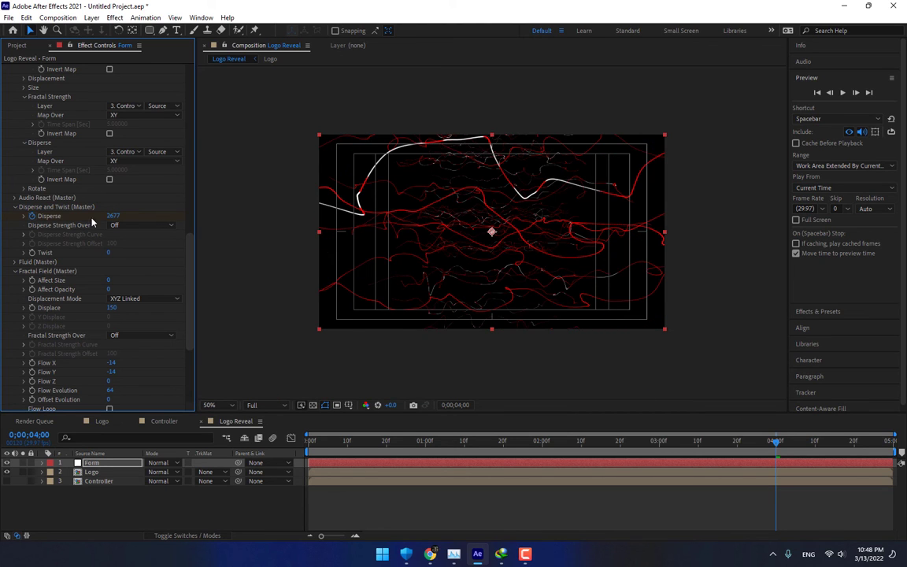
{"action": "left_click_drag", "start_coordinate": [113, 216], "coordinate": [905, 330]}
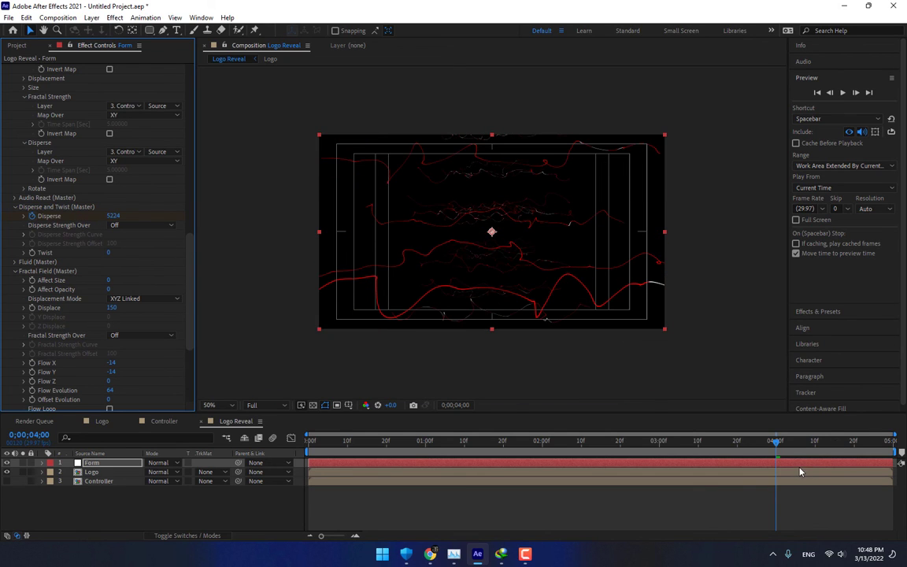
{"action": "key", "text": "u"}
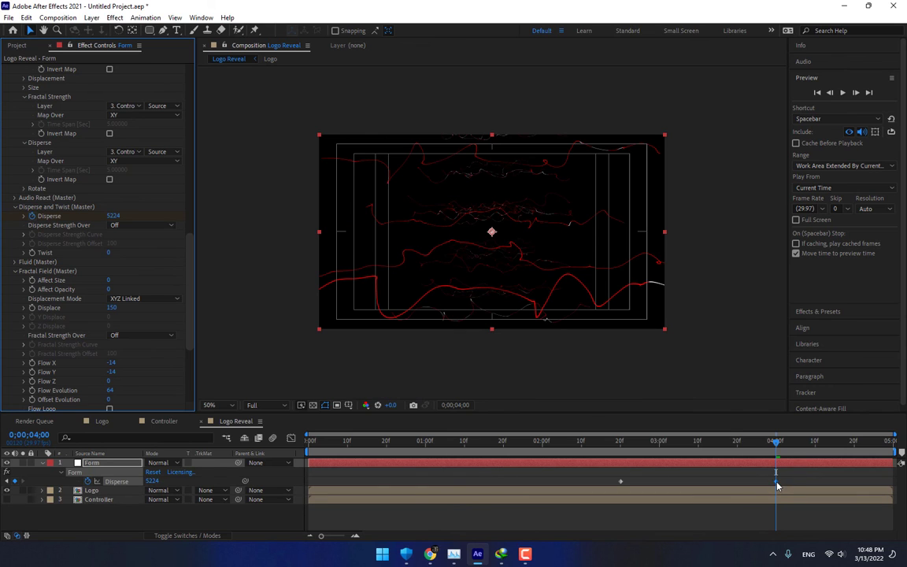
- Apply Easy Ease to the Disperse keyframes and return to the composition start
{"action": "right_click", "coordinate": [776, 483]}
{"action": "mouse_move", "coordinate": [815, 474]}
{"action": "left_click", "coordinate": [646, 403]}
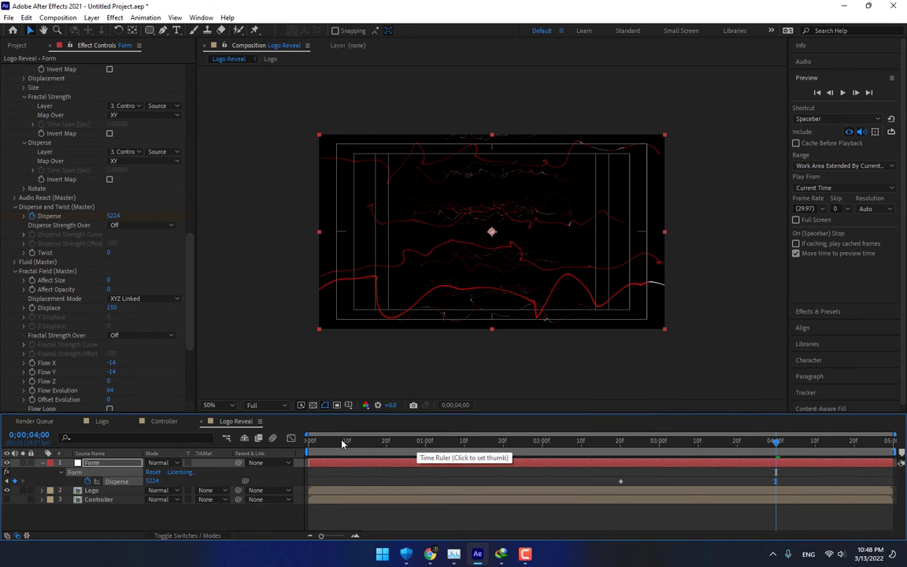
{"action": "key", "text": "Home"}
- Play the Logo Reveal composition from the start to watch the strands reveal the button
{"action": "left_click", "coordinate": [845, 101]}
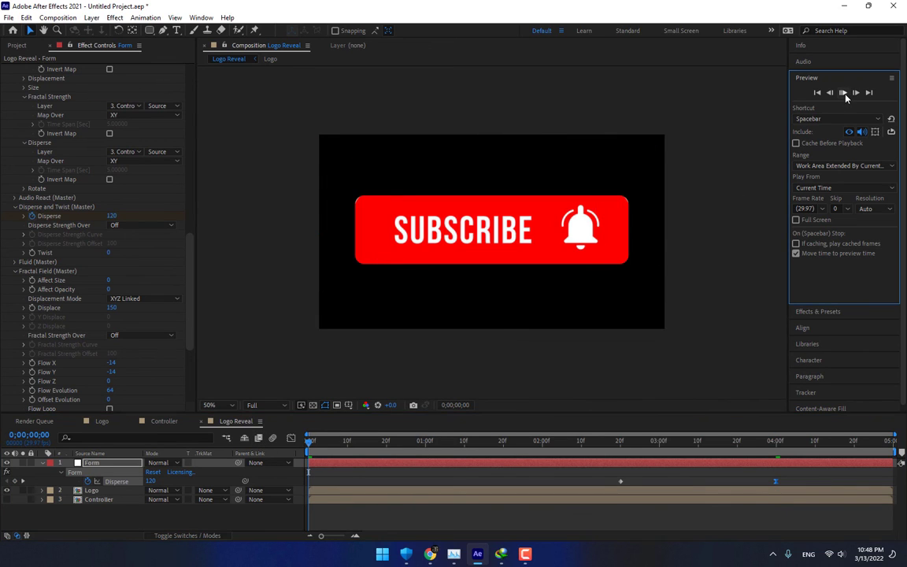